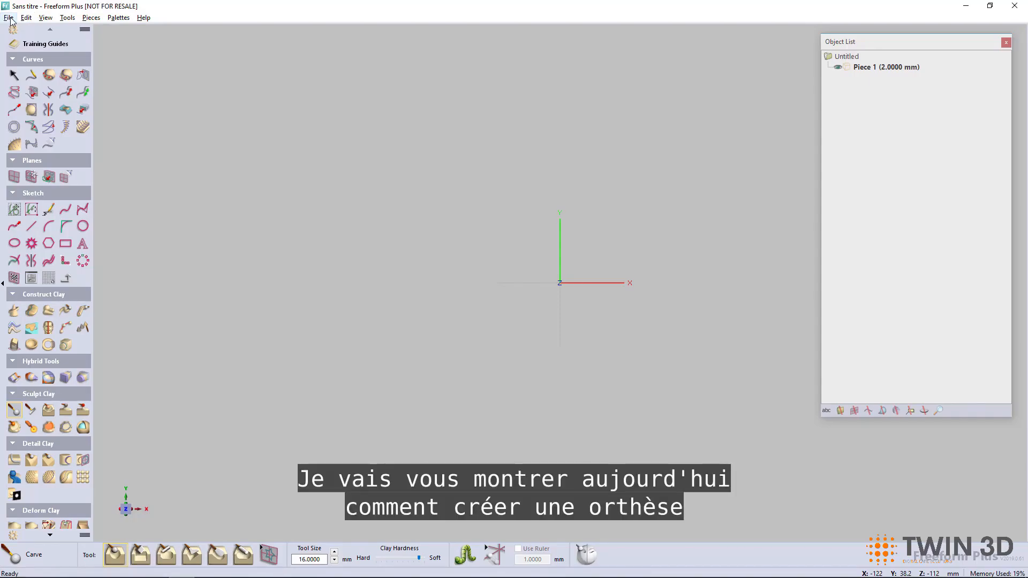
- Import the Arm+hand.stl forearm scan from the Medical folder as a mesh
left_click(9, 18)
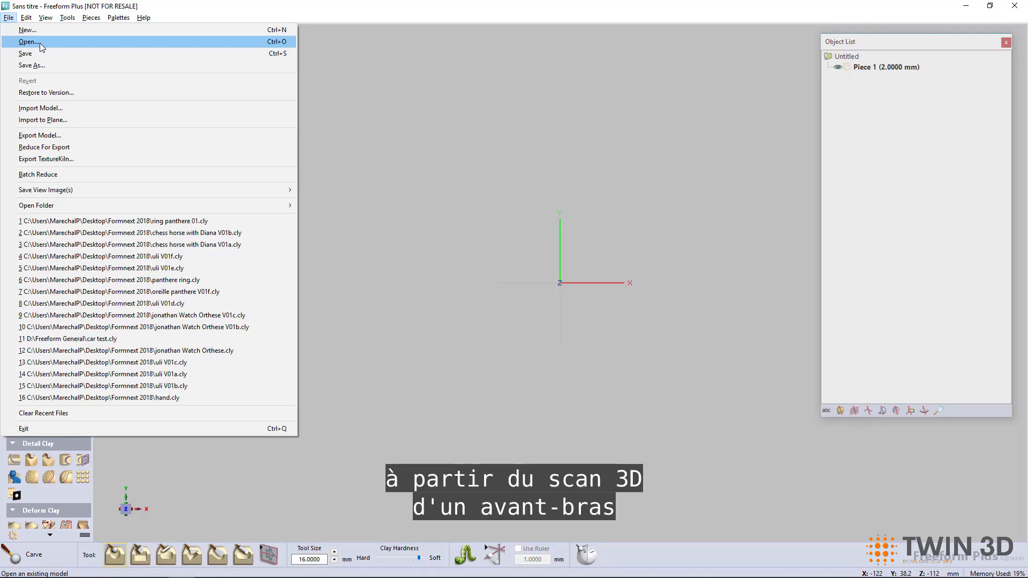
left_click(59, 109)
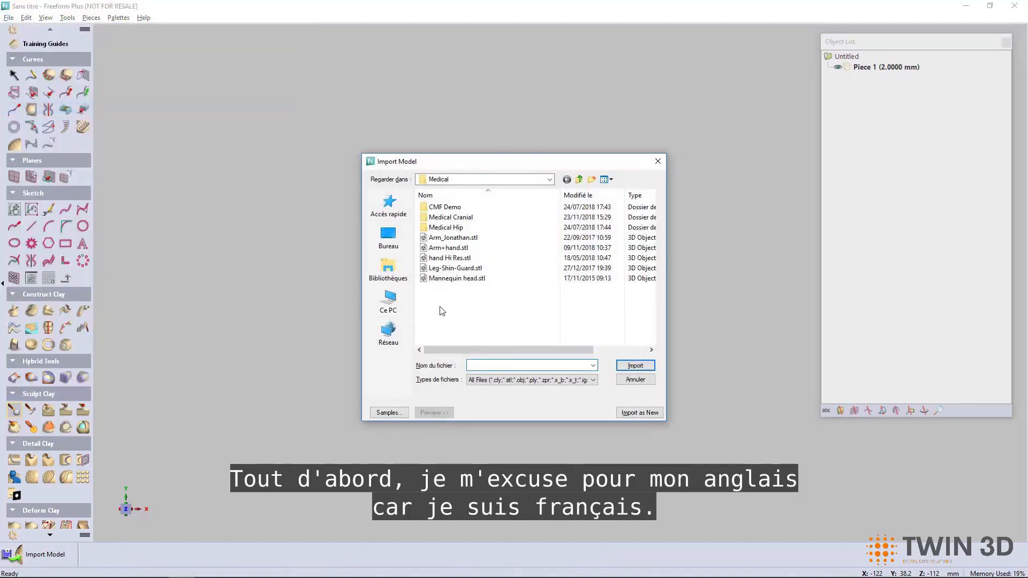
left_click(451, 249)
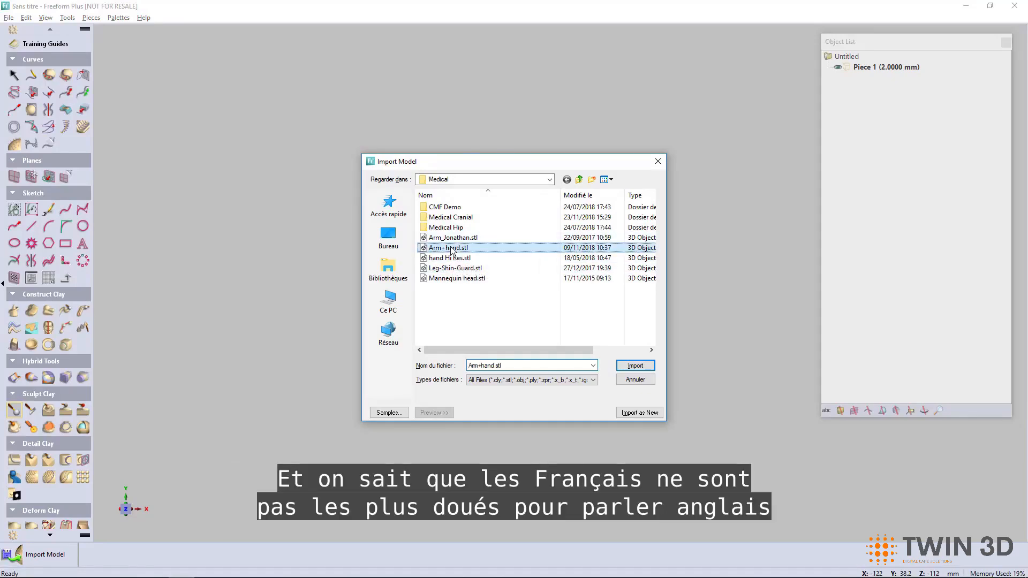
left_click(636, 366)
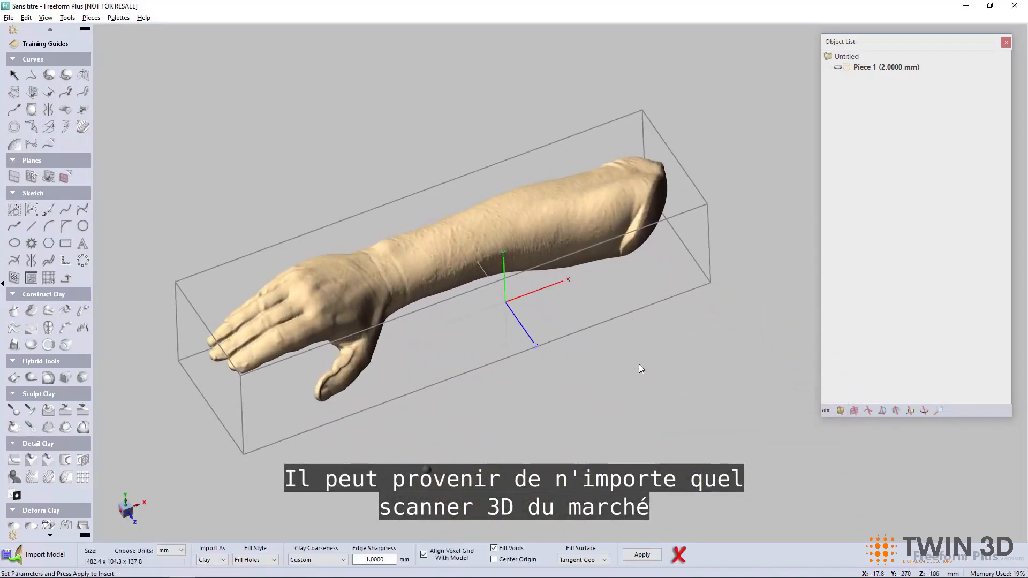
left_click(221, 560)
left_click(206, 550)
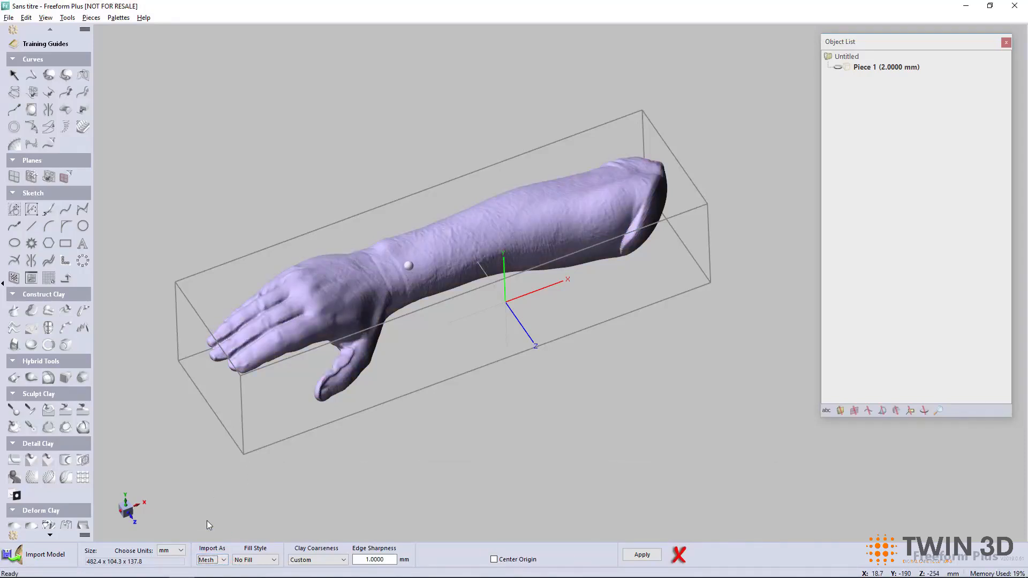
left_click(642, 555)
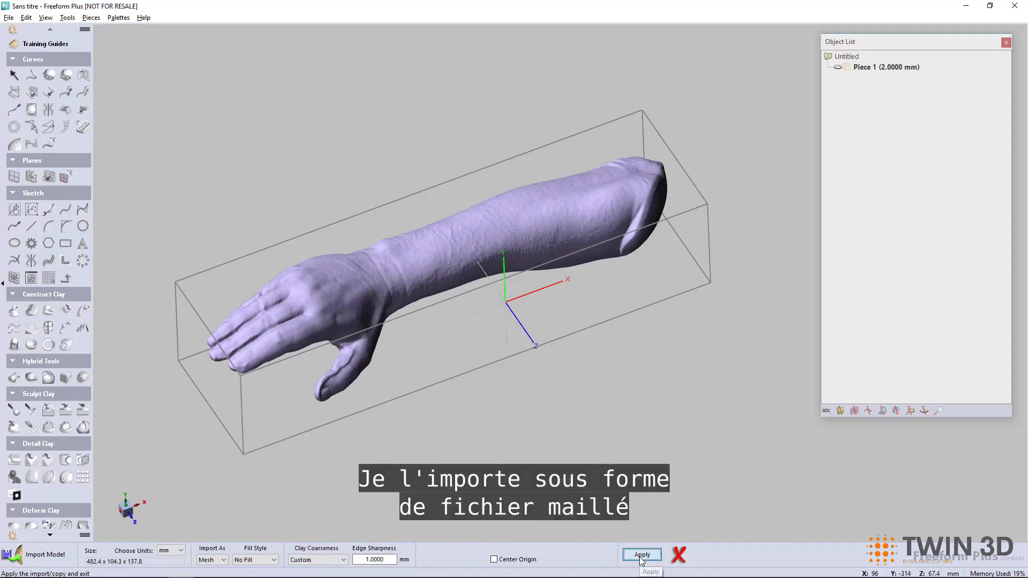
- Inspect the imported arm scan from several angles, checking the hand, thumb and forearm for scan defects
key("space")
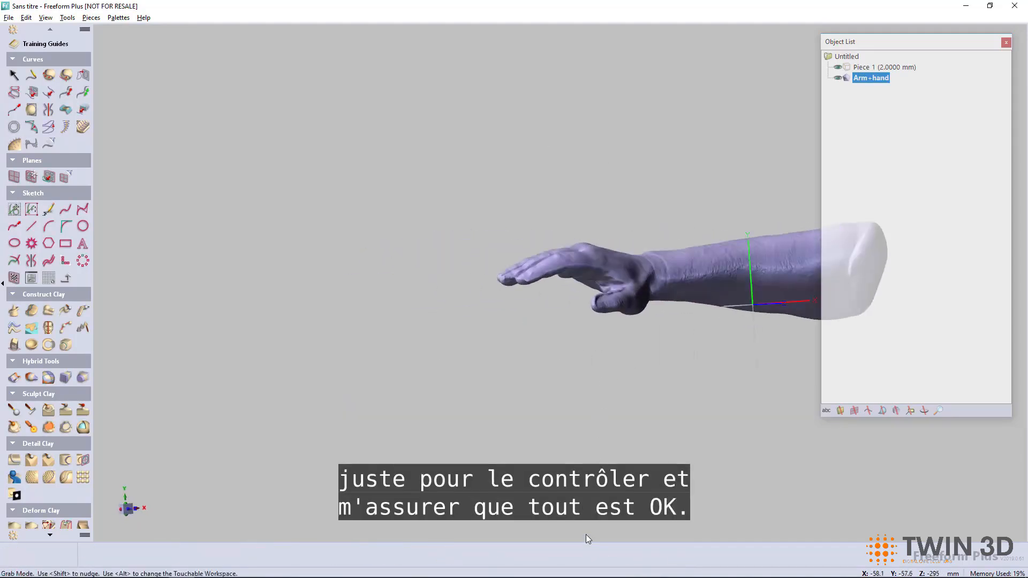
key("space")
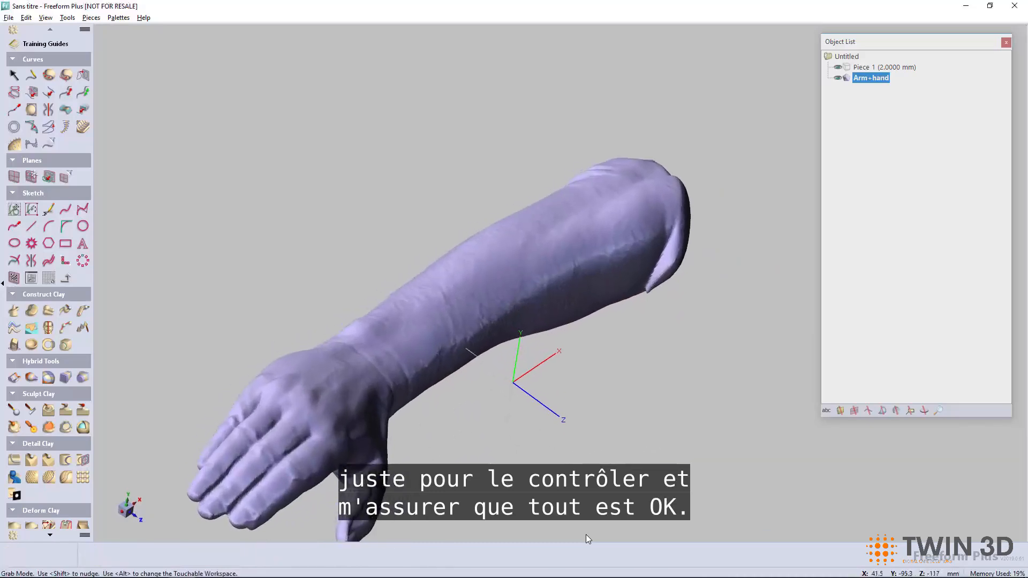
key("space")
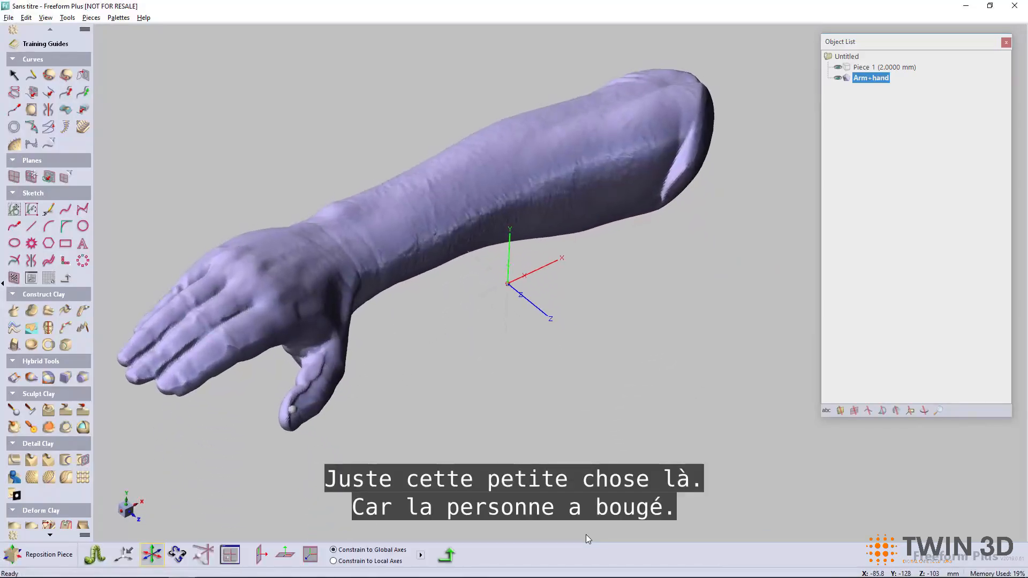
key("space")
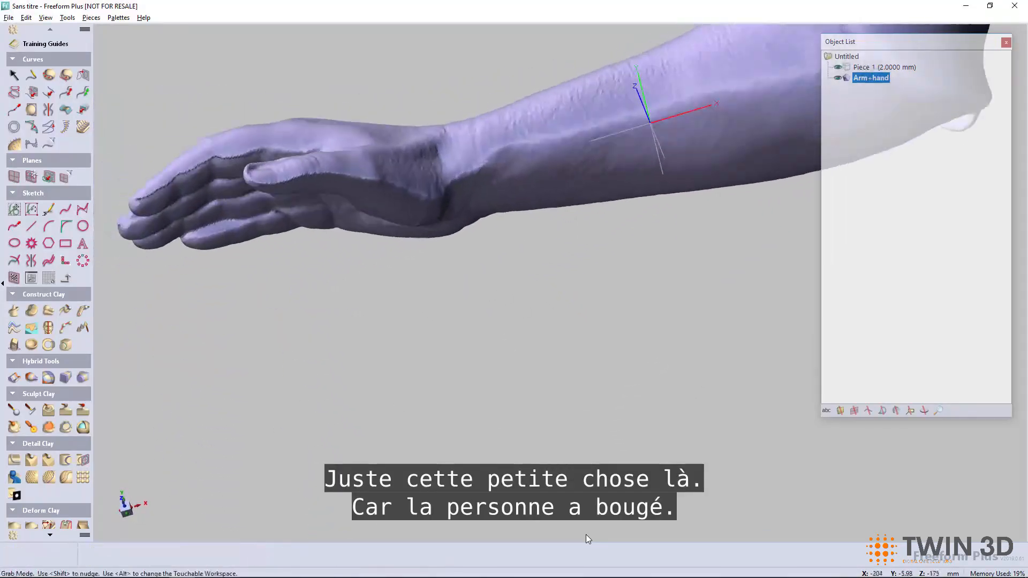
key("space")
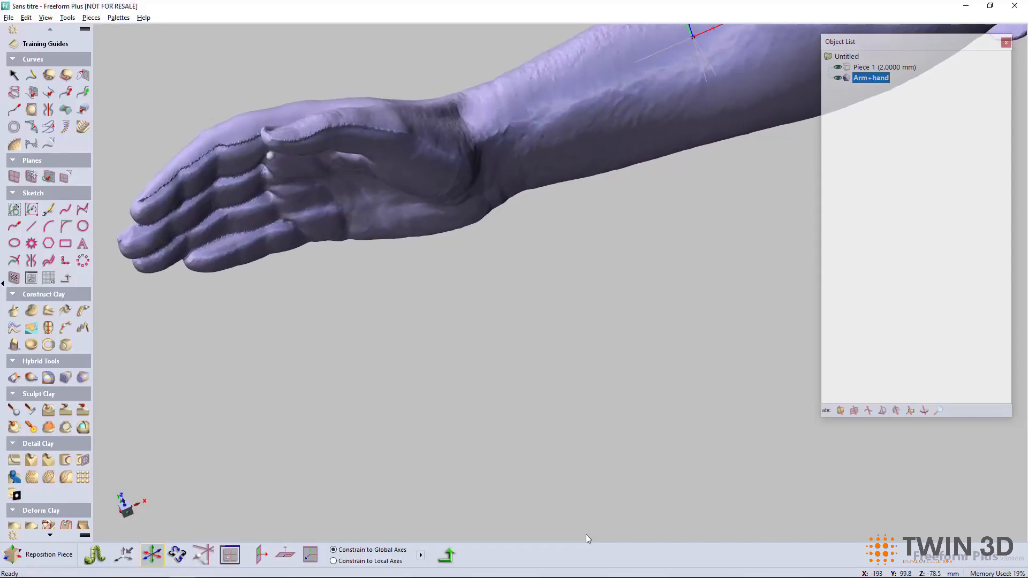
key("space")
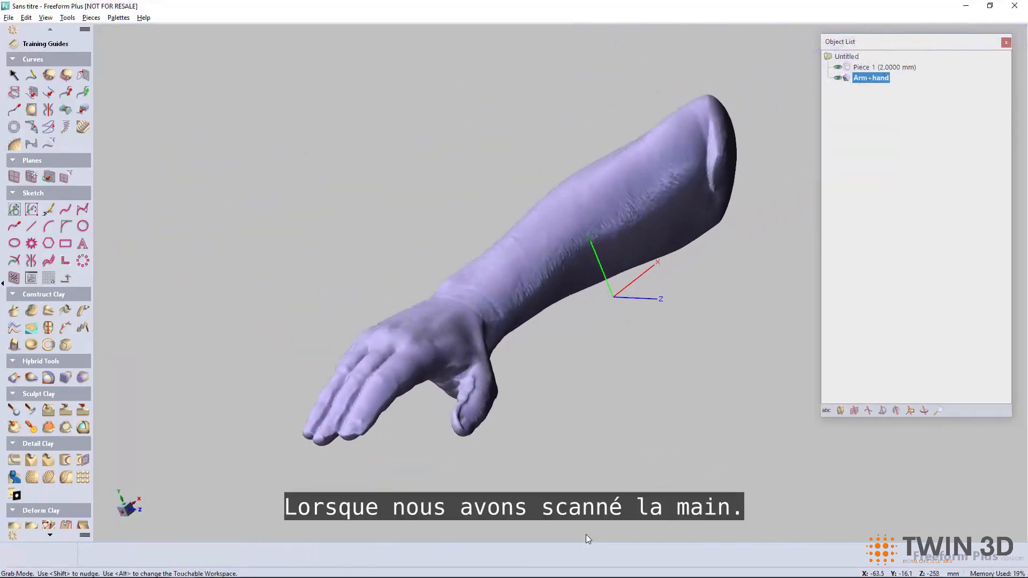
key("space")
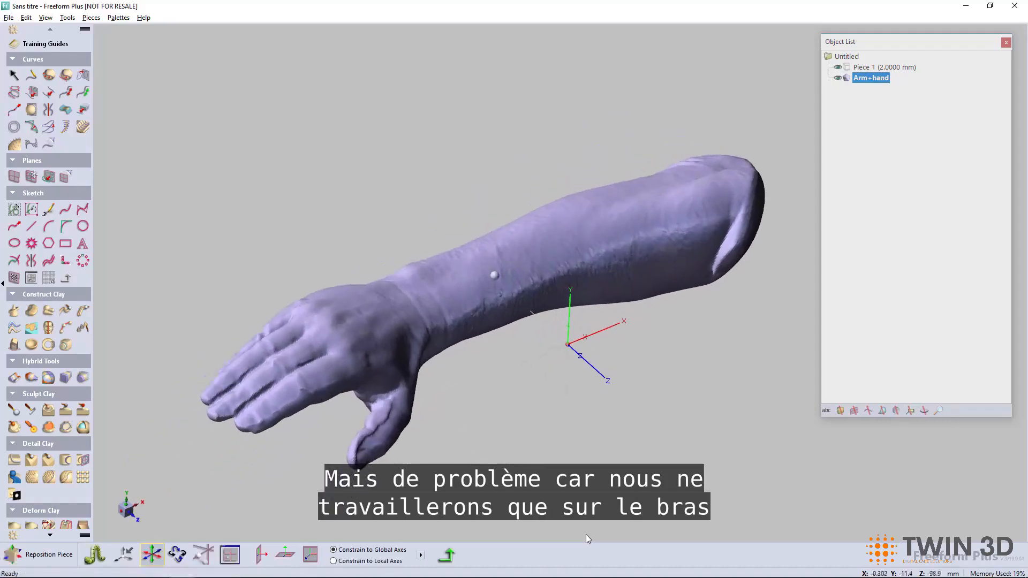
- Copy the Arm+hand mesh to a clay piece with the Fill Holes style and edge sharpness 1 mm
right_click(849, 78)
mouse_move(896, 115)
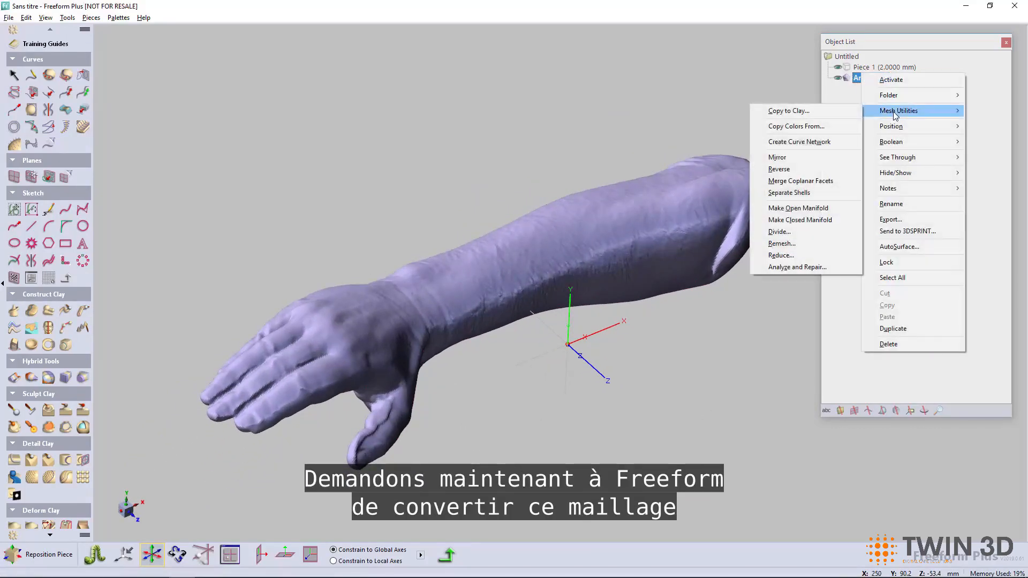
left_click(798, 111)
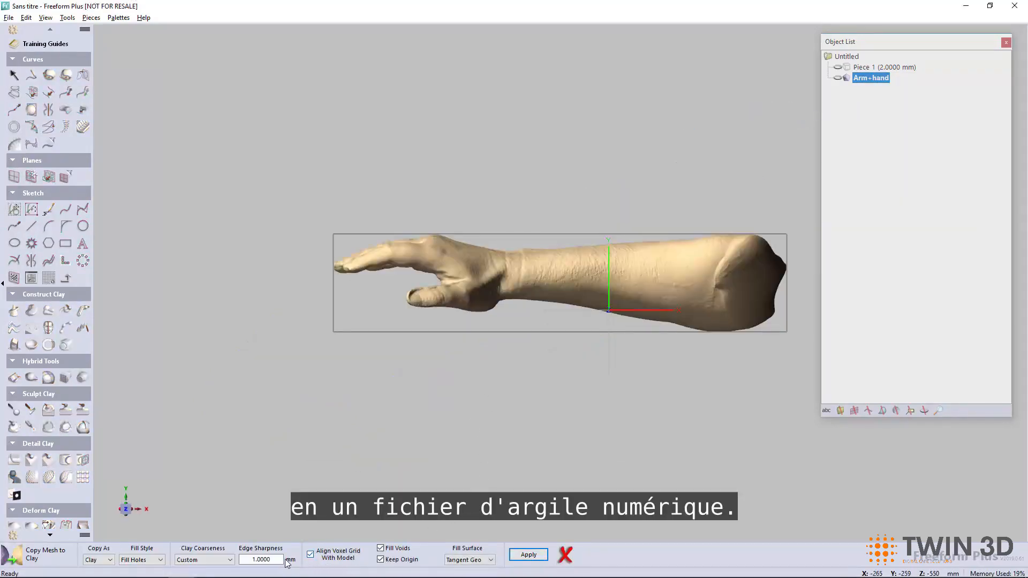
left_click(520, 560)
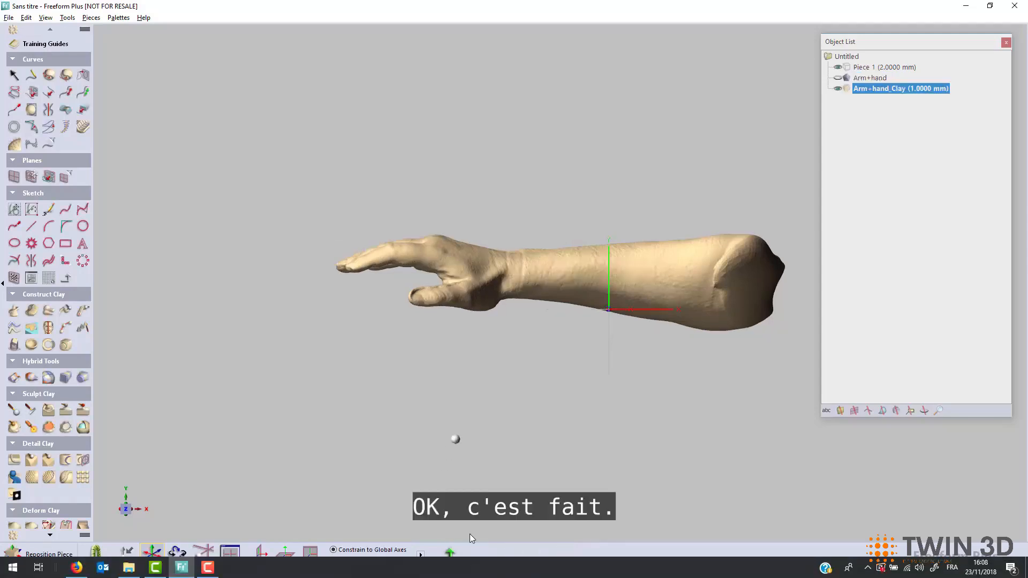
- Create an offset piece from the clay arm with a distance of 1 mm towards the outside
key("space")
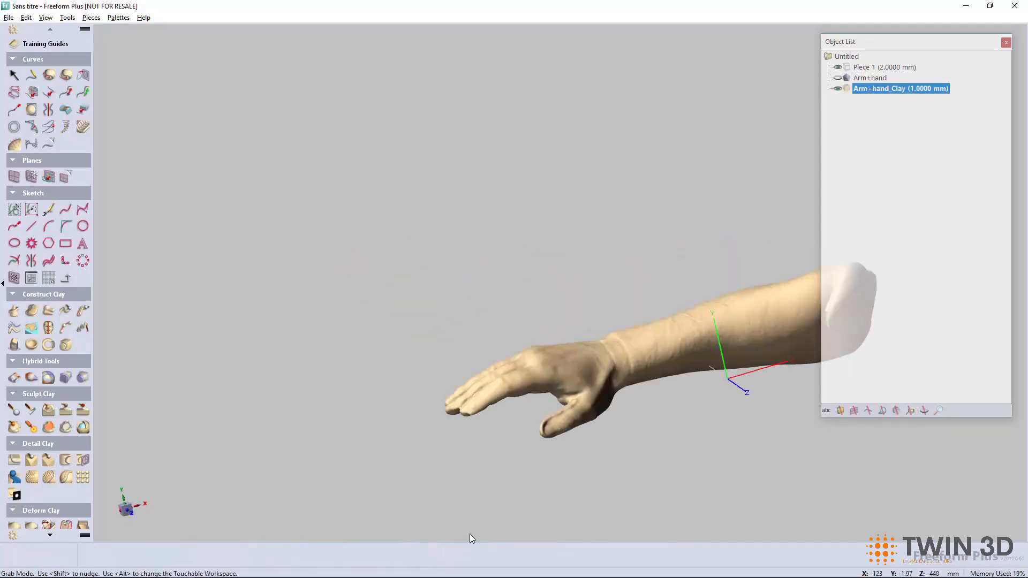
key("space")
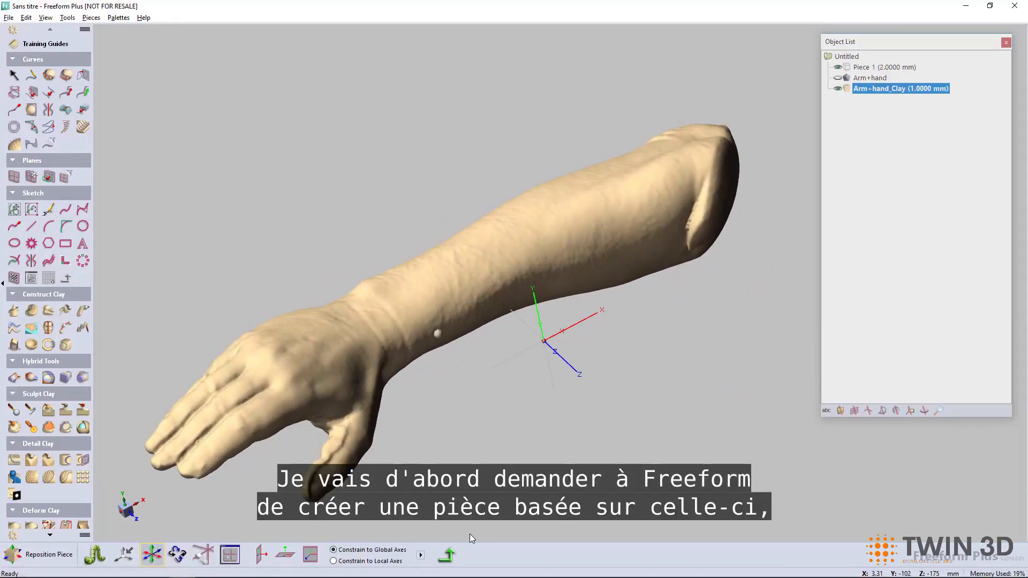
left_click(92, 18)
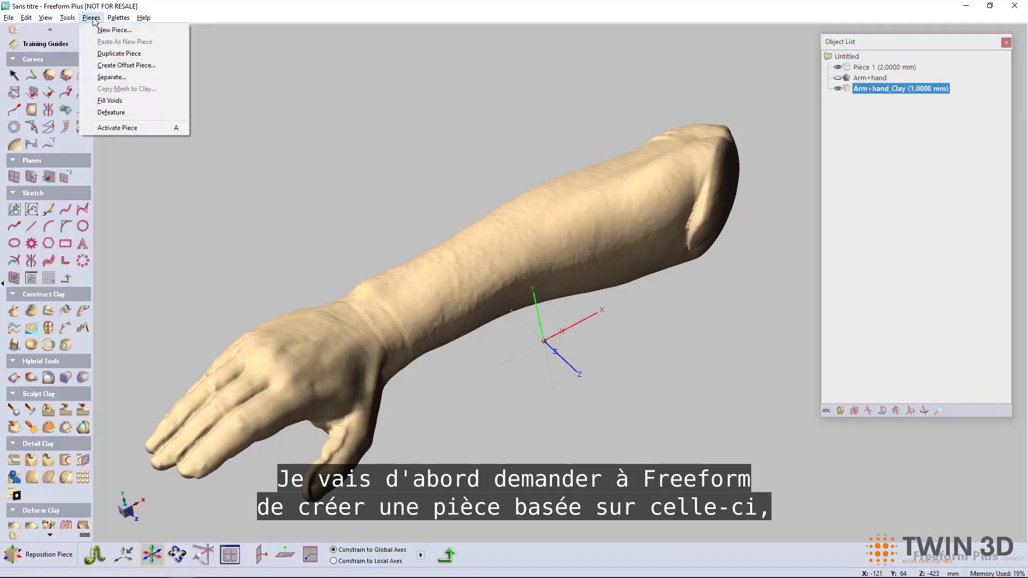
left_click(122, 65)
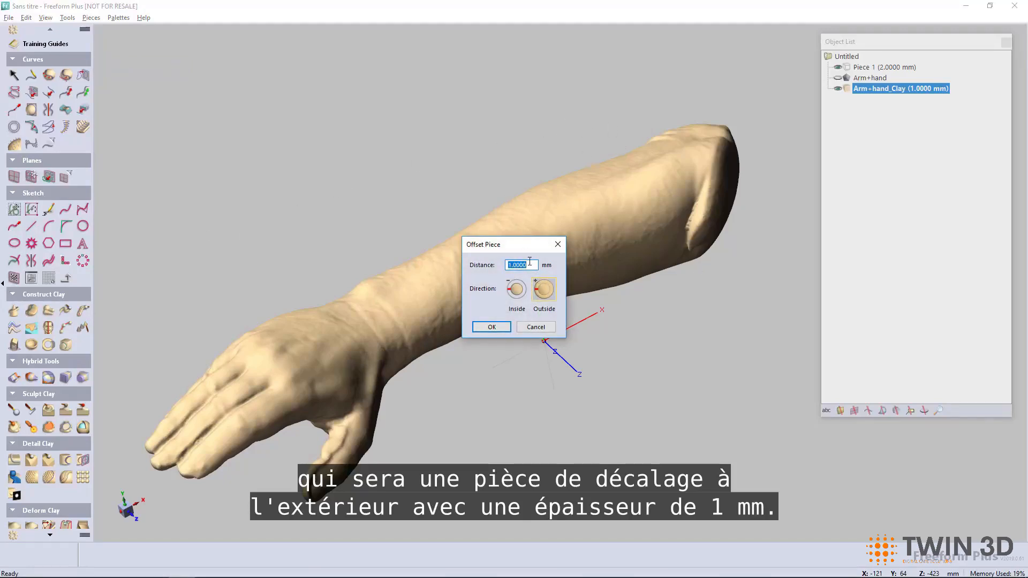
left_click(492, 328)
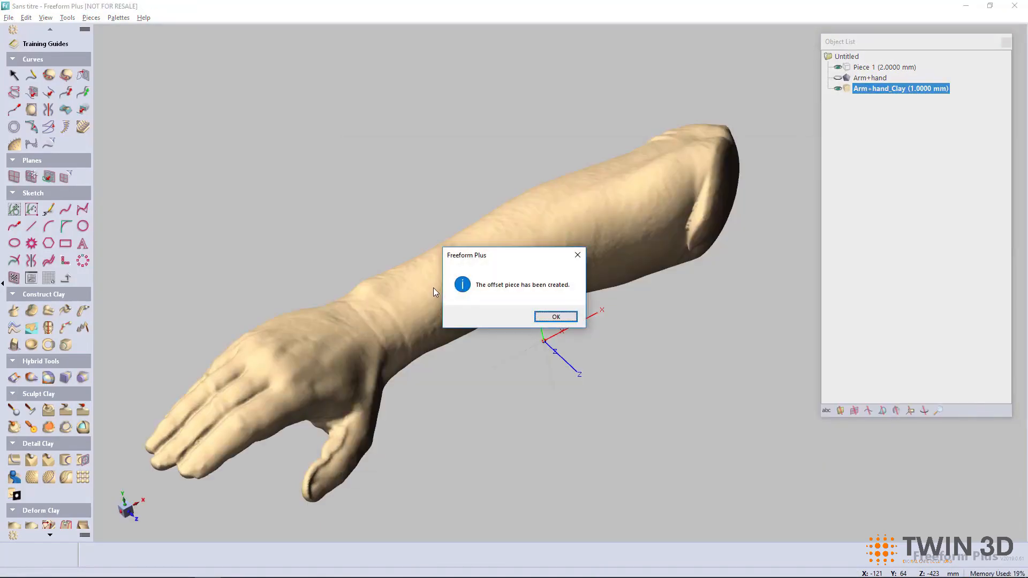
left_click(555, 317)
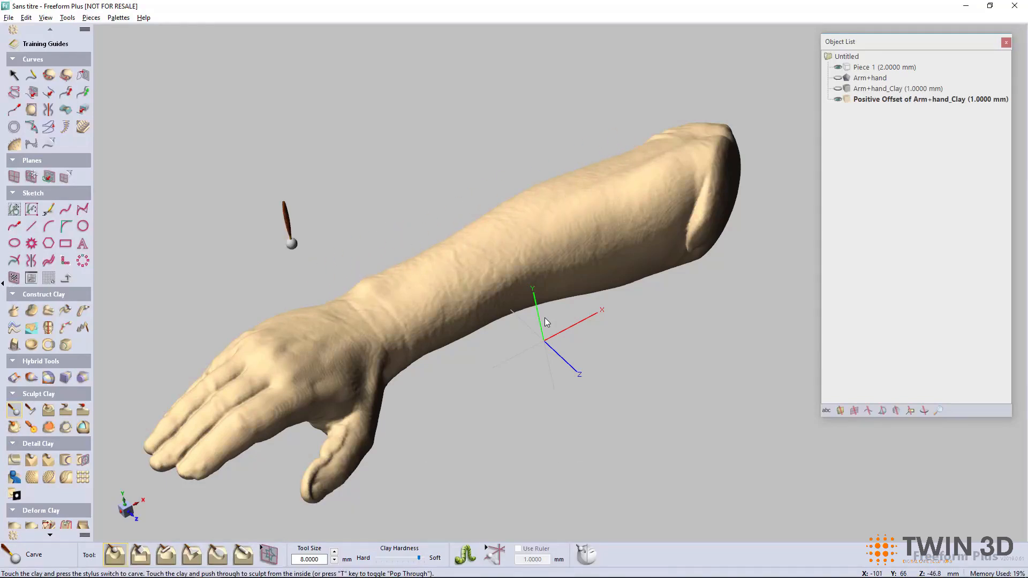
- Smooth out the scan defects on the thumb and hand of the offset piece with an 8 mm Smooth tool
left_click(13, 426)
middle_click_drag(369, 452, 427, 268)
middle_click_drag(386, 327, 378, 279)
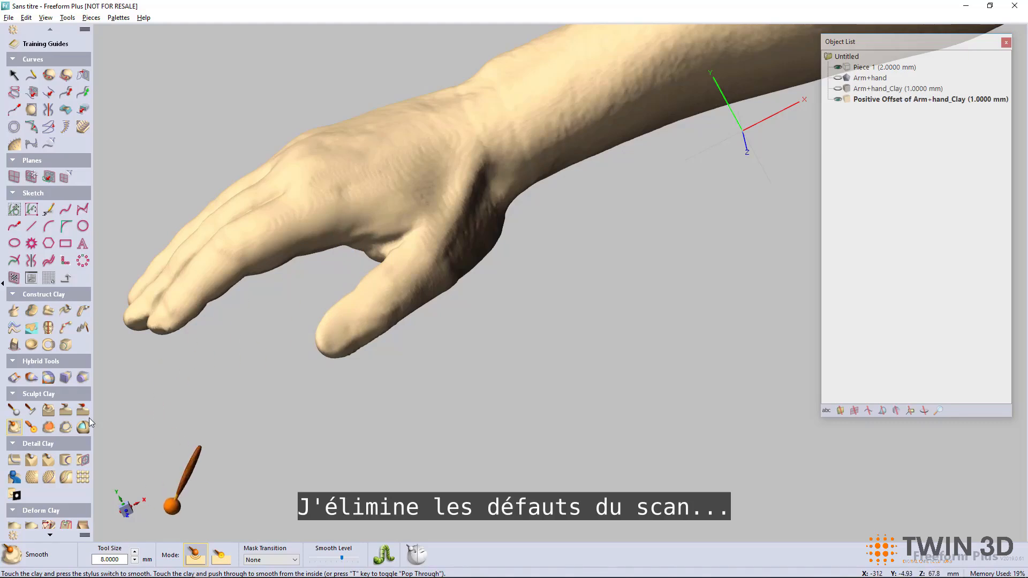
middle_click_drag(225, 386, 308, 194)
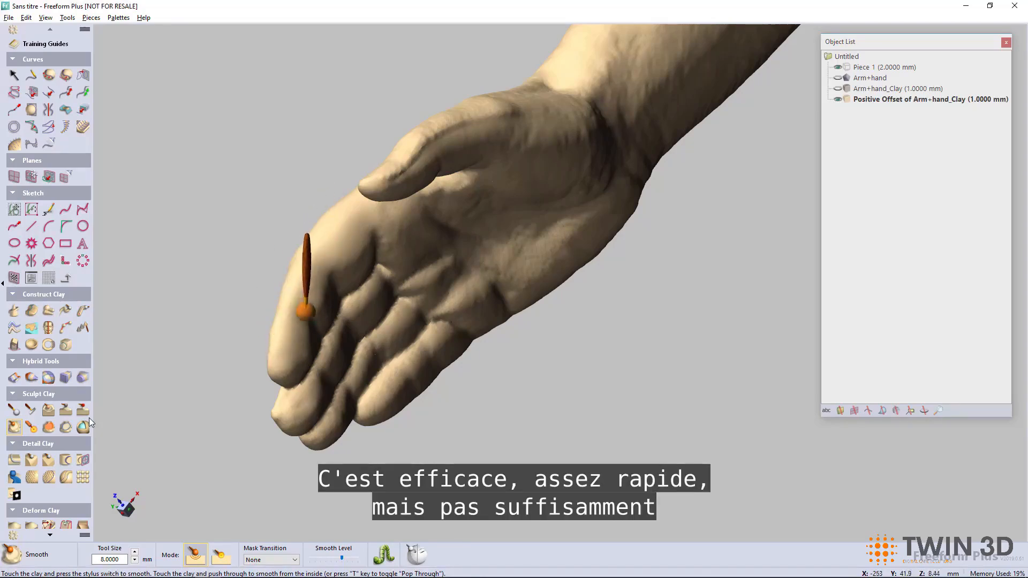
- Smooth the entire offset arm in one pass with Smooth Area, then clear the selection mask
key("space")
key("space")
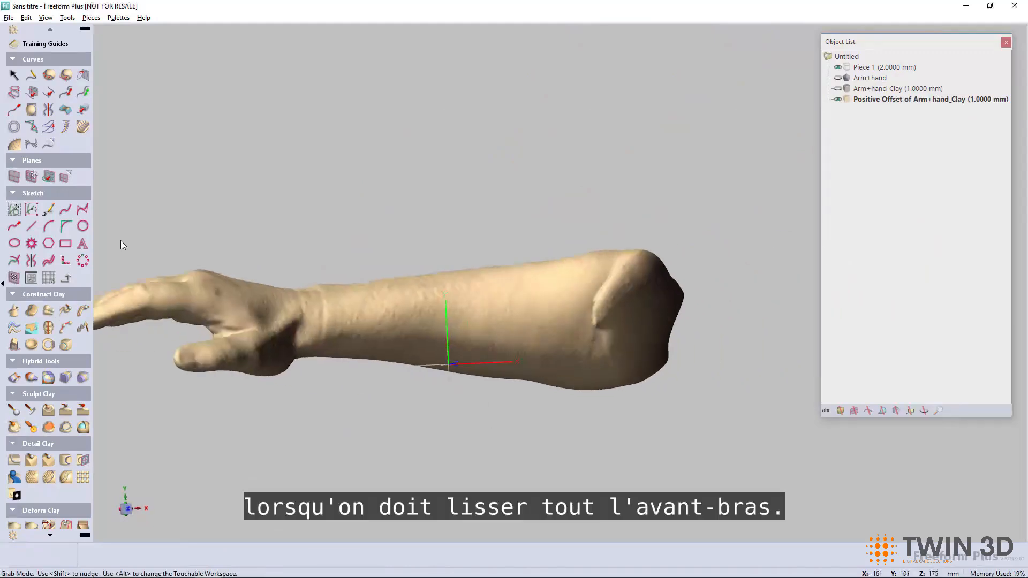
key("space")
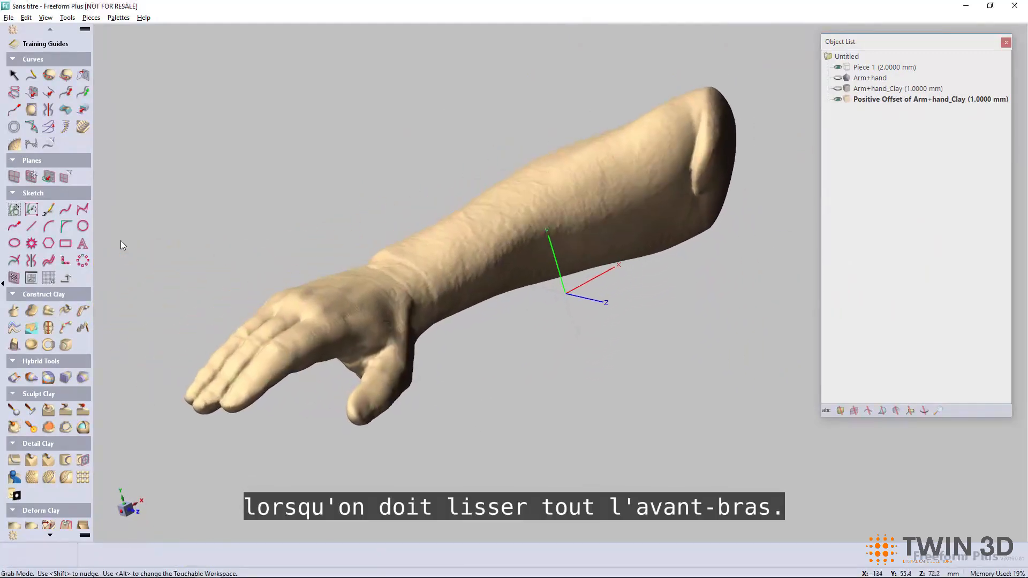
left_click(53, 432)
left_click_drag(397, 262, 369, 272)
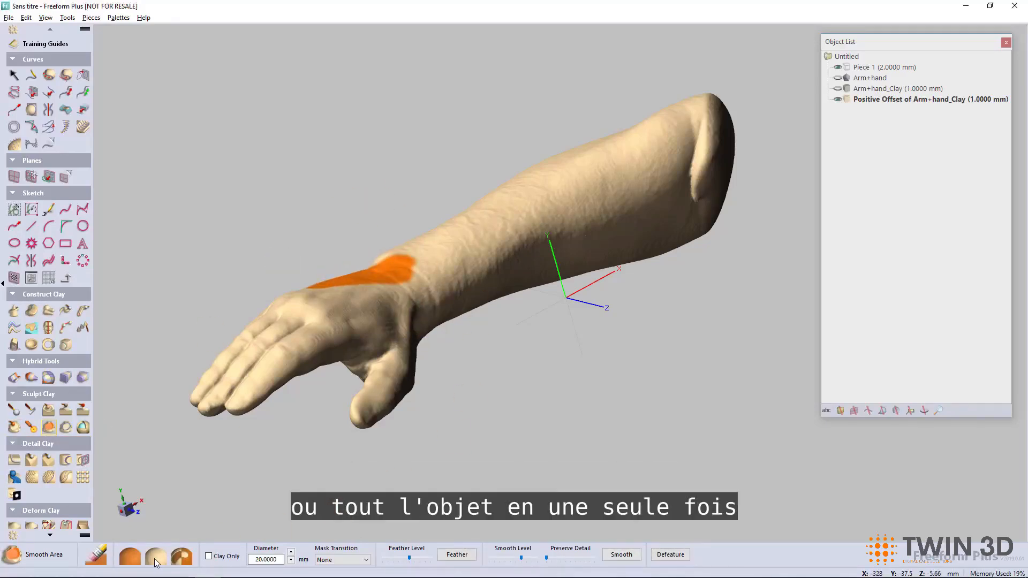
left_click(124, 558)
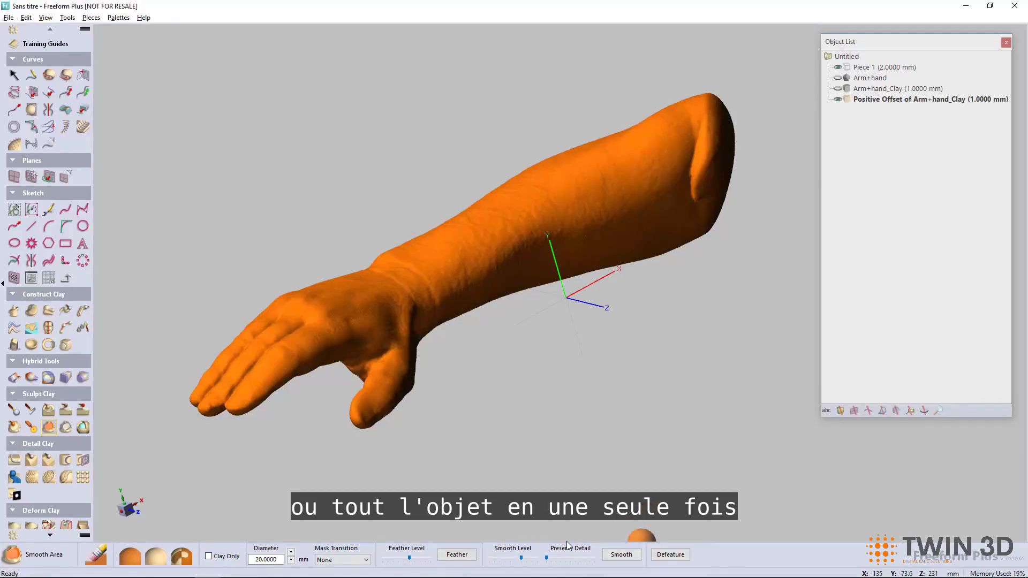
left_click(621, 556)
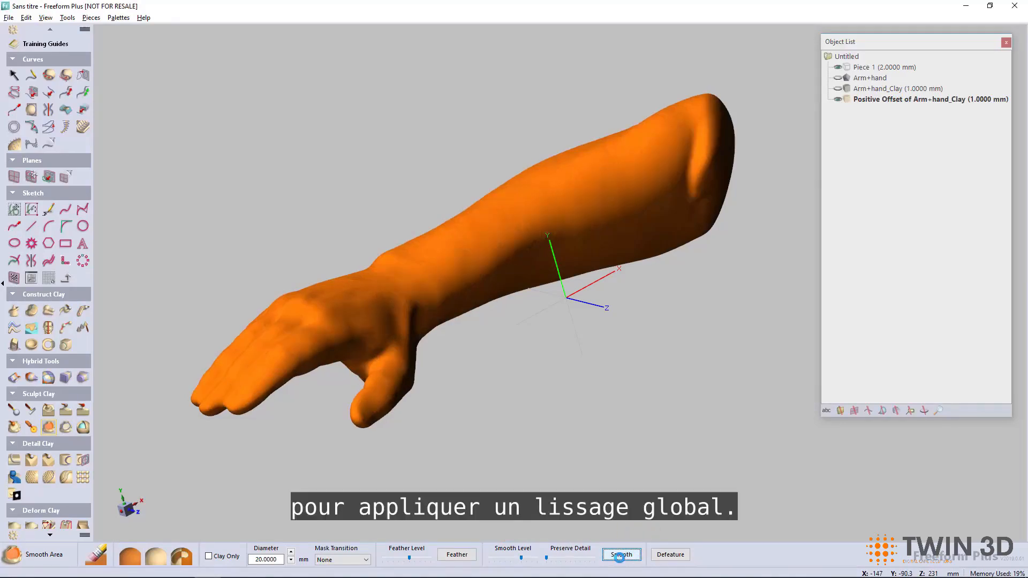
middle_click_drag(506, 318, 508, 386)
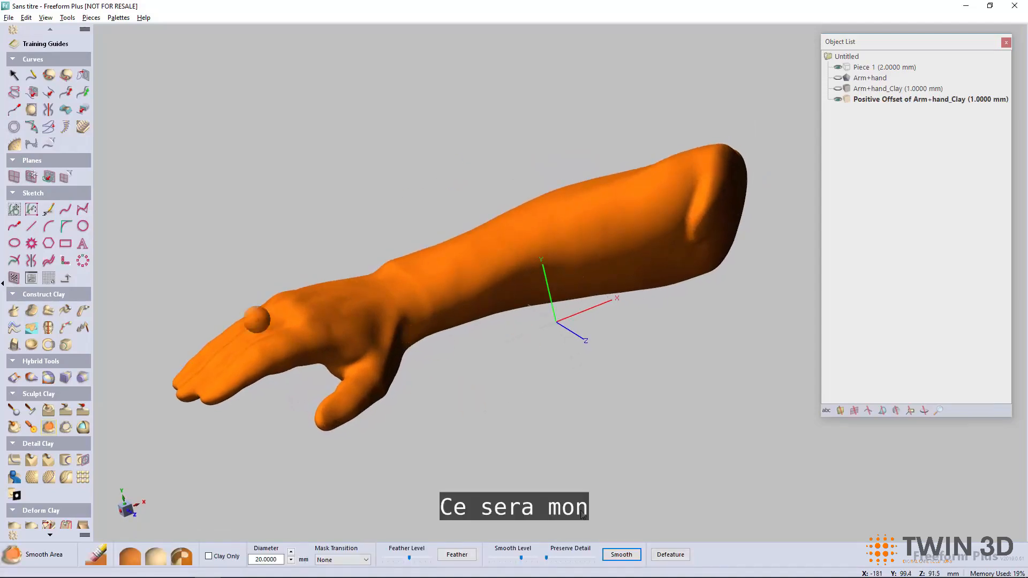
left_click(154, 559)
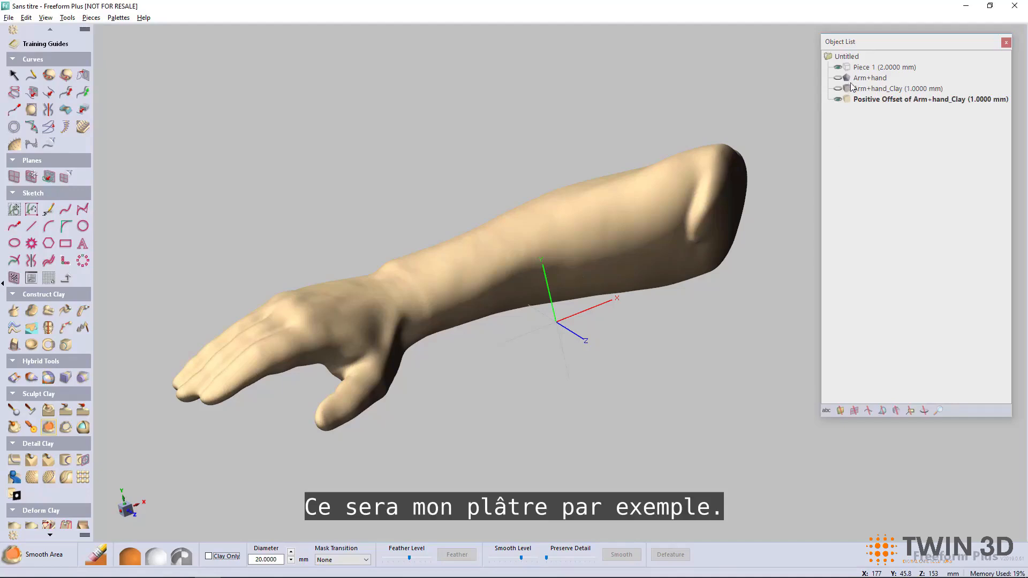
- Duplicate the smoothed positive offset piece and name the copy "orthese"
right_click(848, 101)
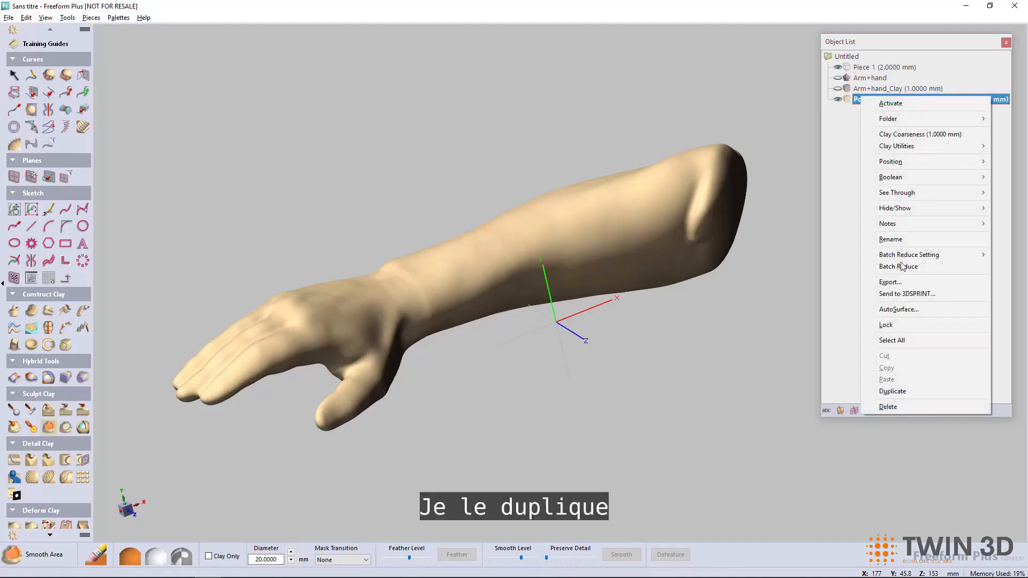
left_click(918, 391)
type("o")
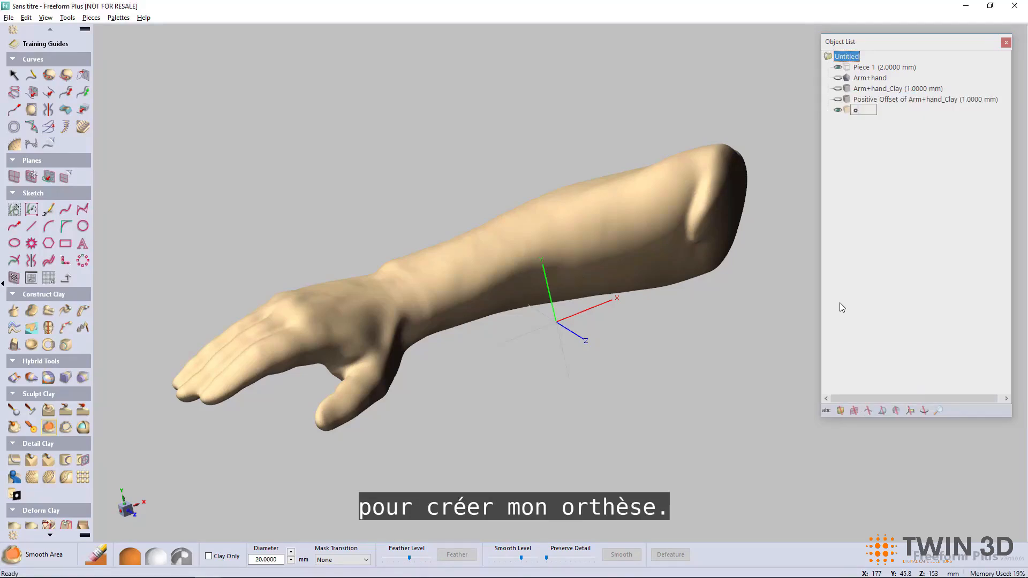
type("rthese")
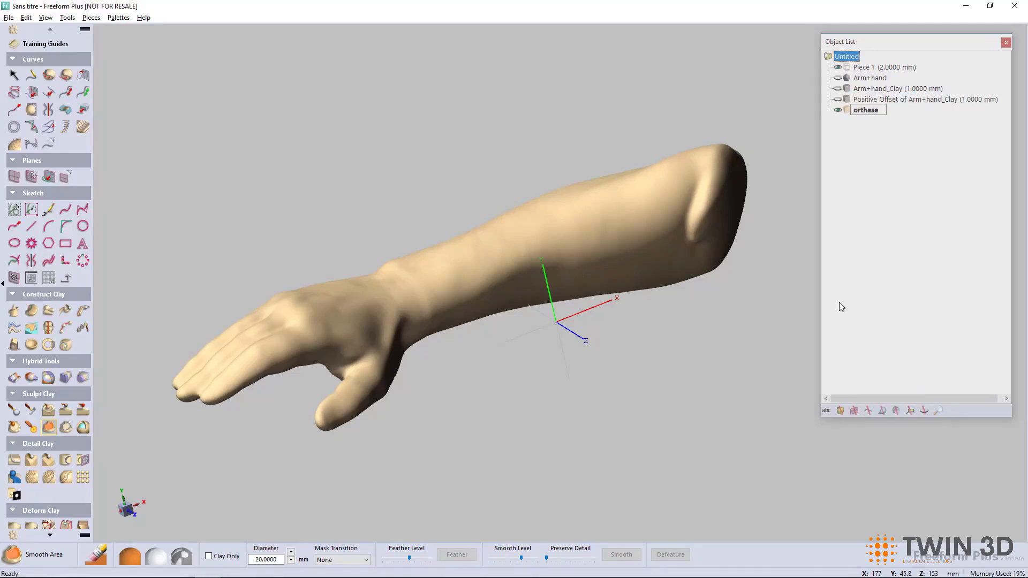
key("Return")
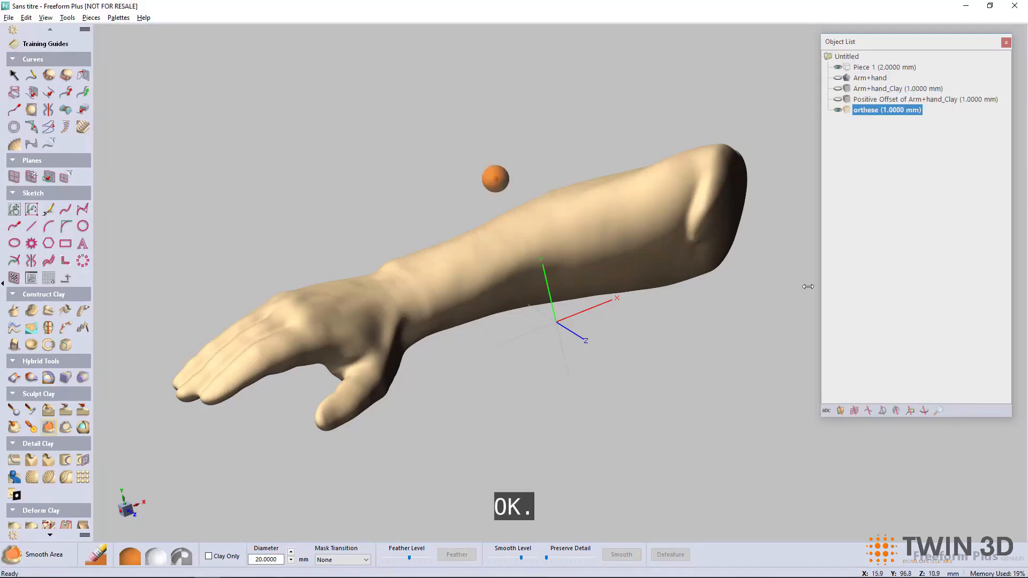
- Draw a curve fitted to the orthese clay from near the elbow, around the forearm, to the little-finger side of the hand, and start a second from its end
left_click(31, 75)
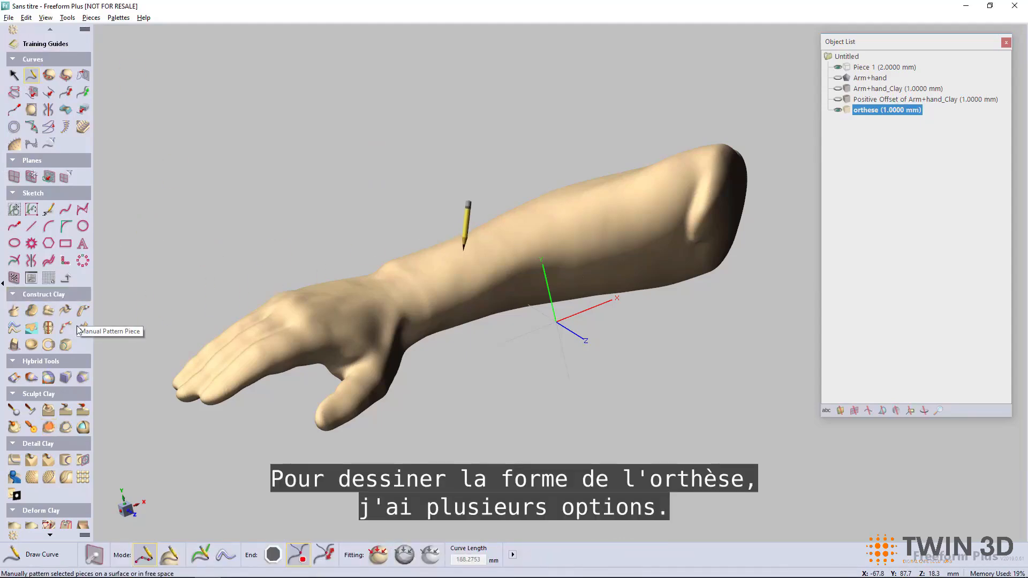
key("space")
key("space")
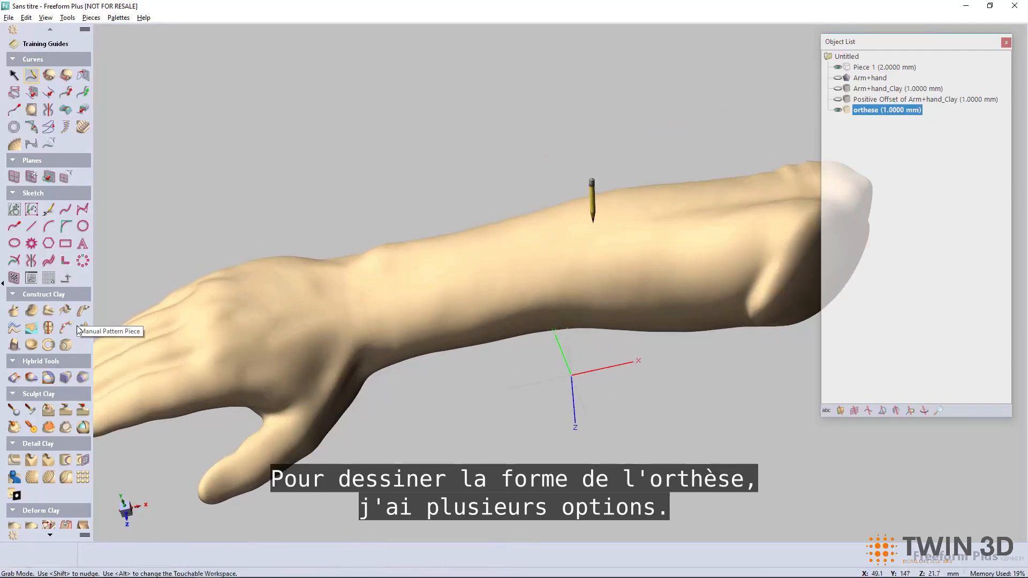
key("space")
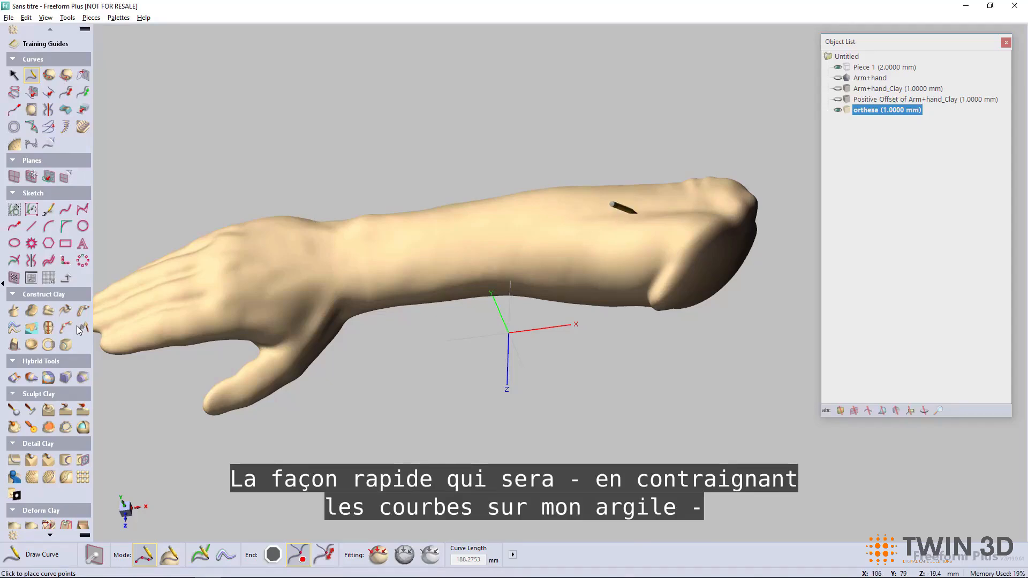
left_click(662, 206)
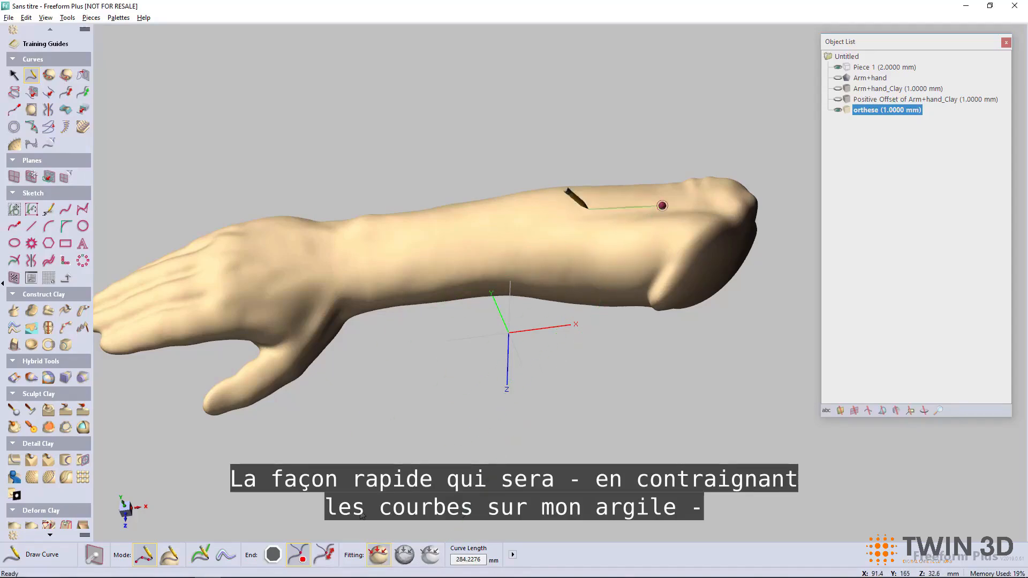
left_click(637, 249)
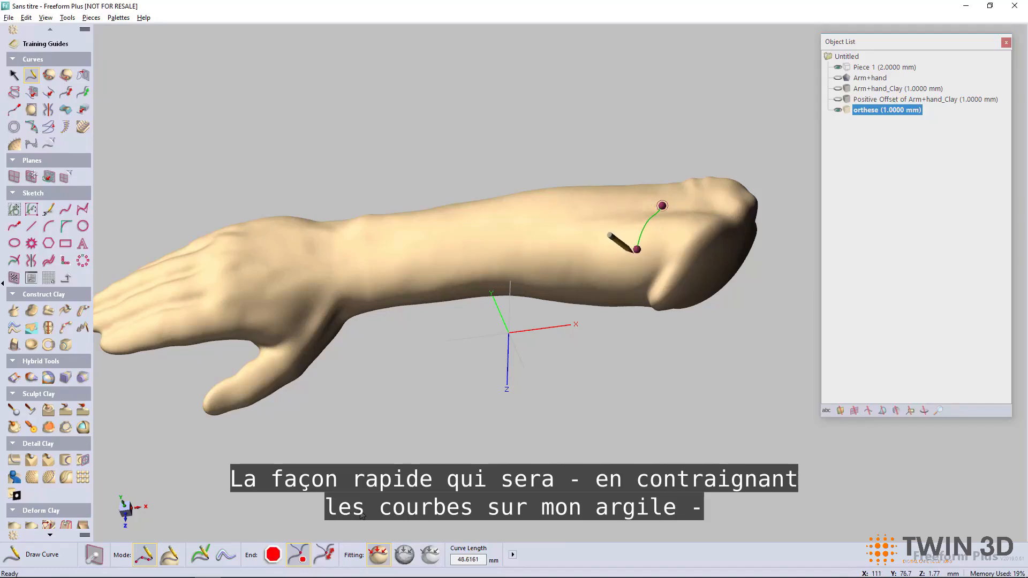
left_click(575, 268)
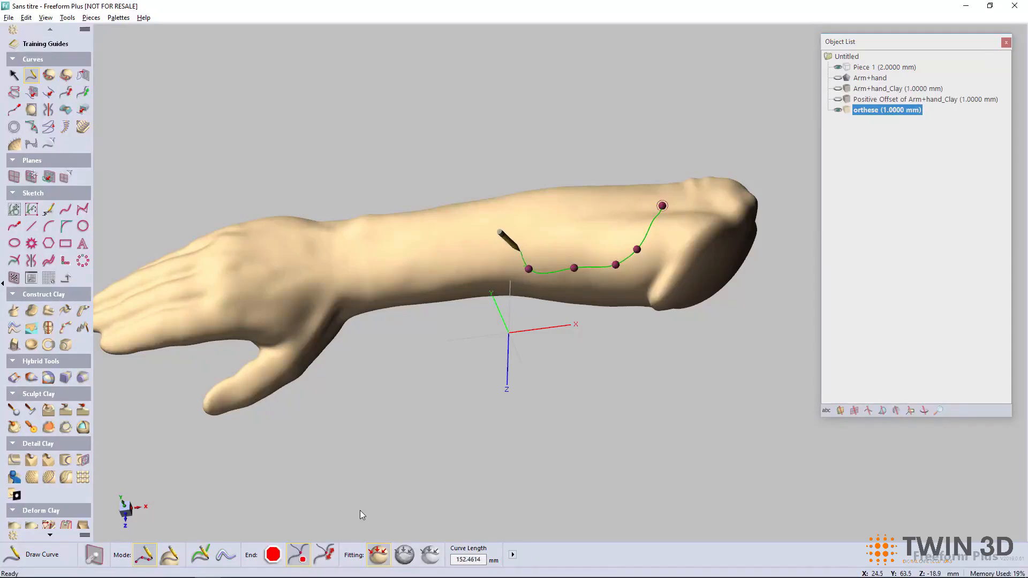
left_click(526, 198)
key("space")
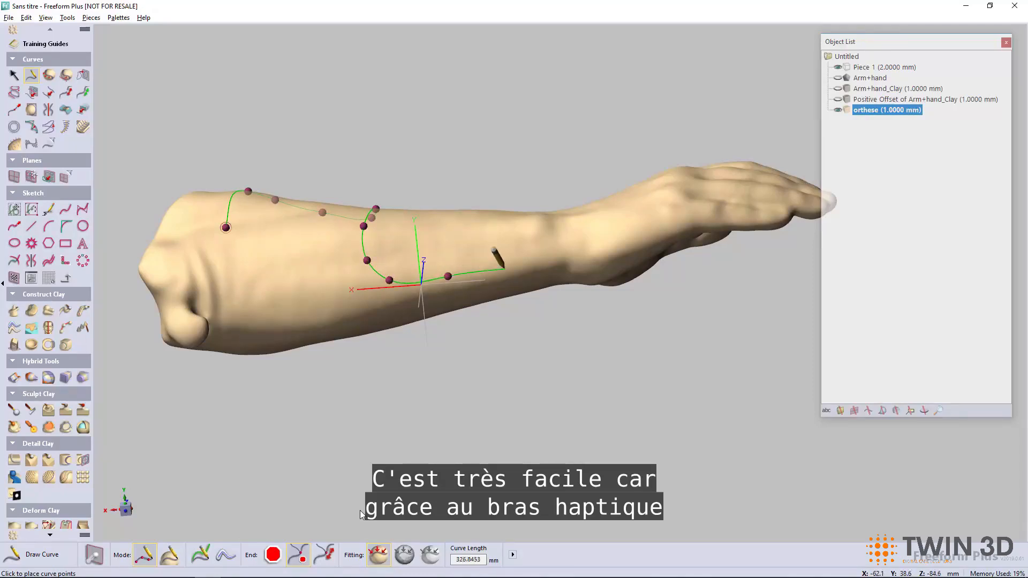
left_click(602, 245)
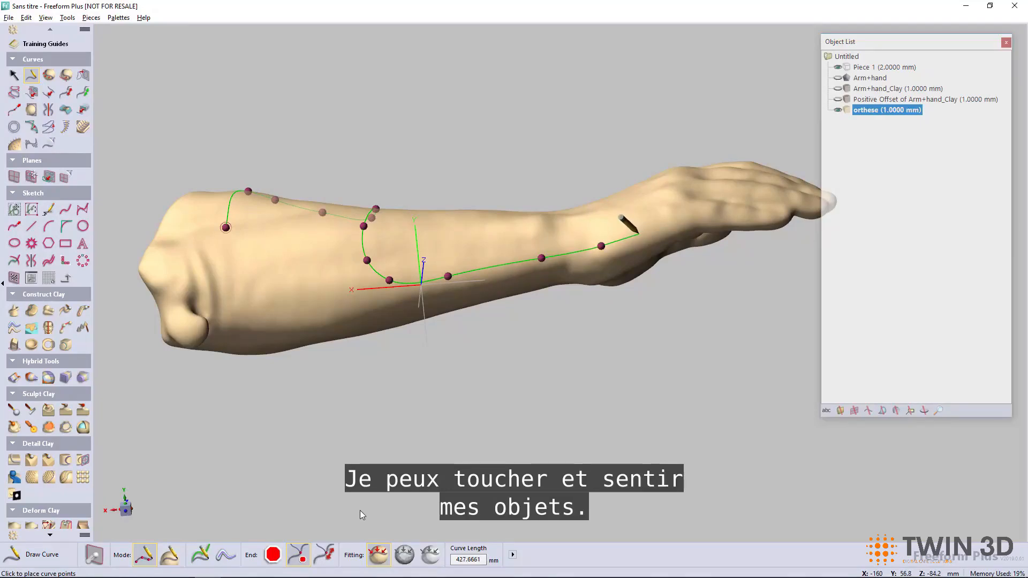
double_click(639, 233)
left_click(640, 233)
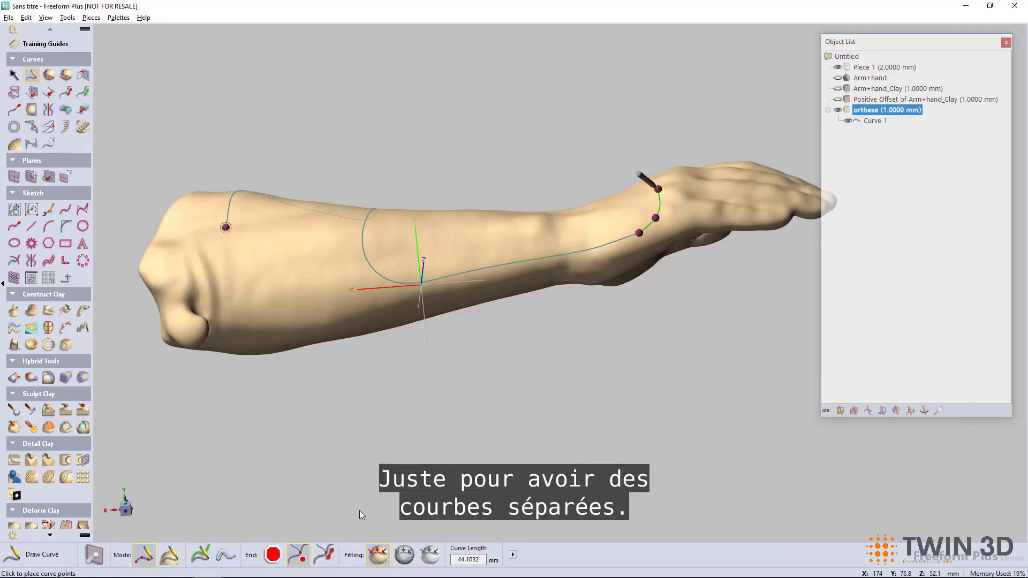
- Undo the second curve's points placed towards the back of the hand, keeping only its start point
key("space")
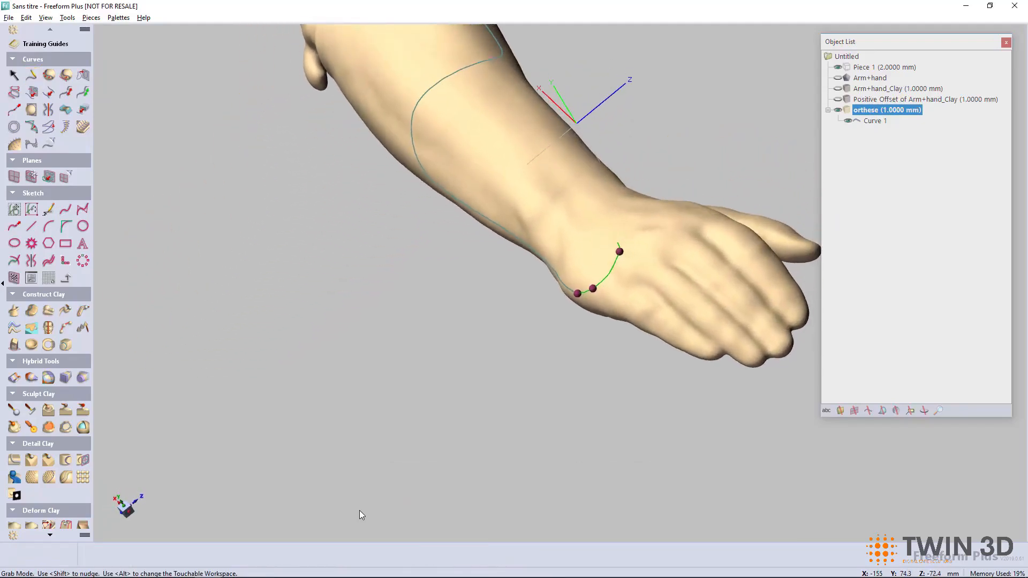
key("ctrl+z")
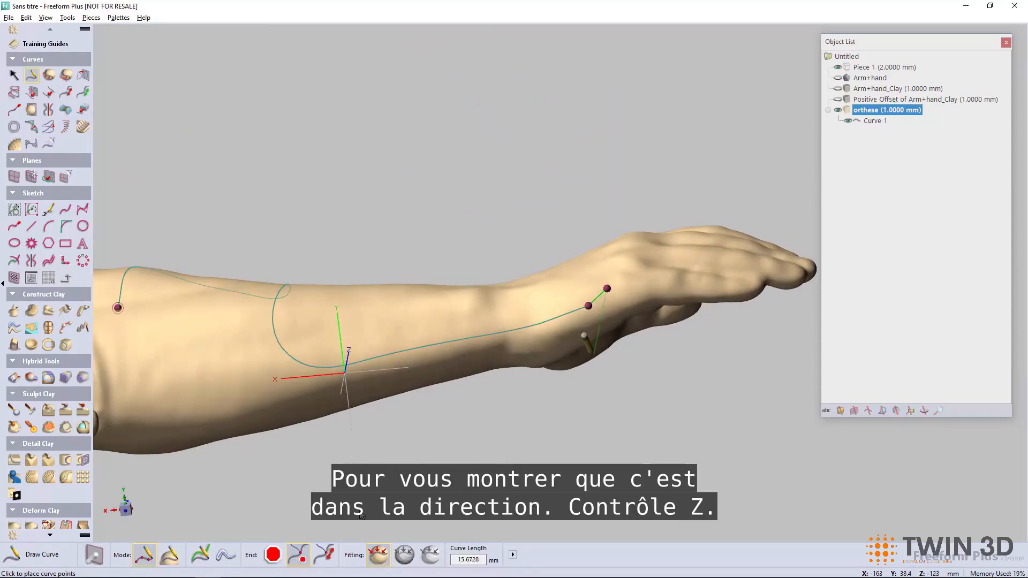
key("ctrl+z")
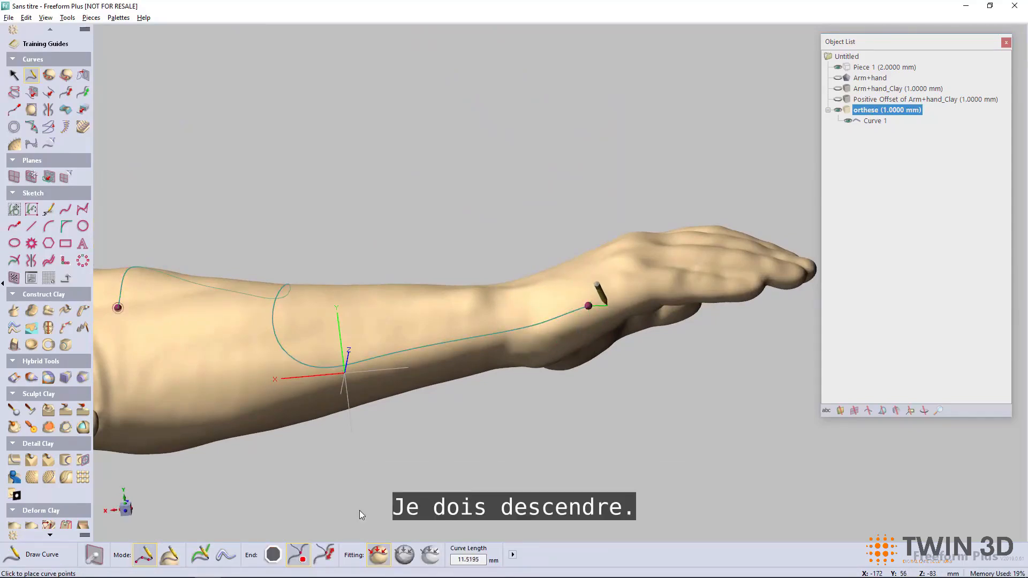
- Draw the second curve across the palm, through the web between thumb and index finger, and onto the back of the hand
left_click(609, 305)
key("space")
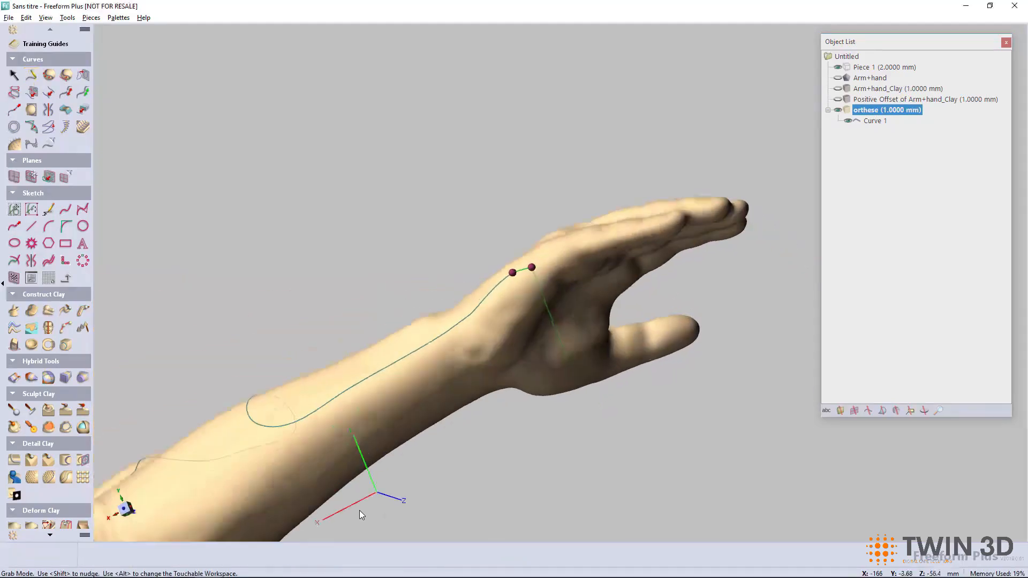
left_click(474, 271)
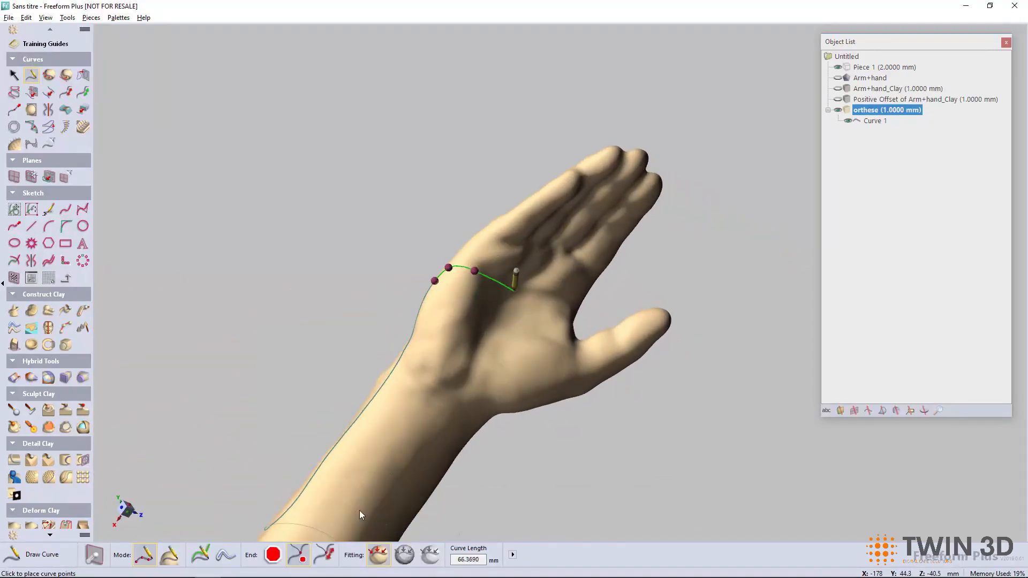
left_click(518, 292)
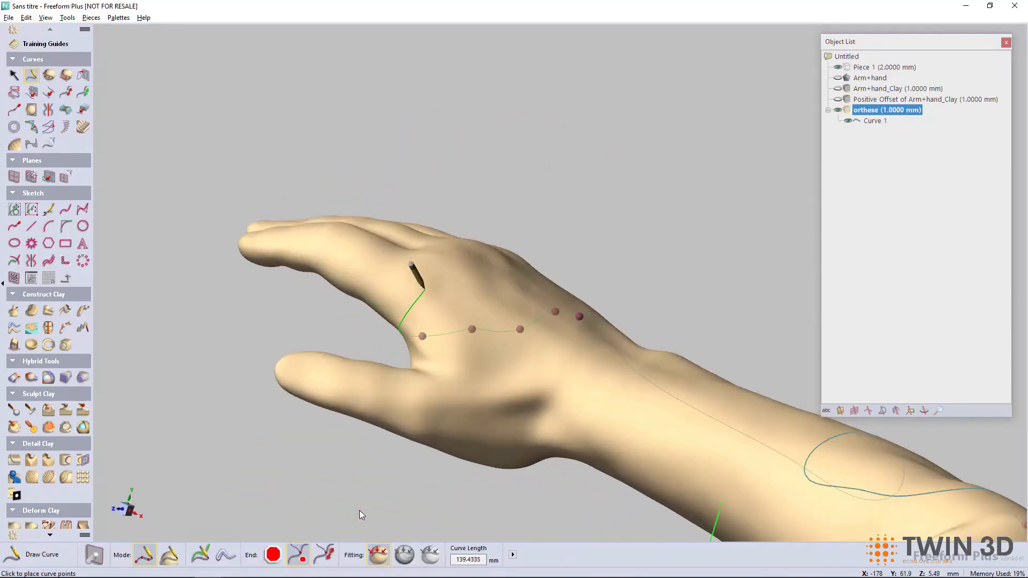
left_click(422, 283)
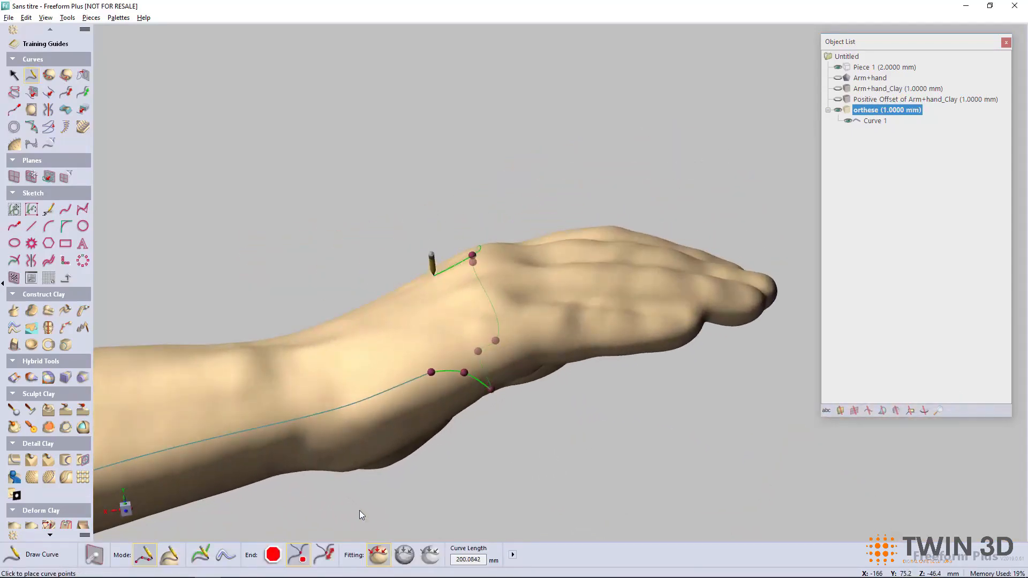
left_click(476, 299)
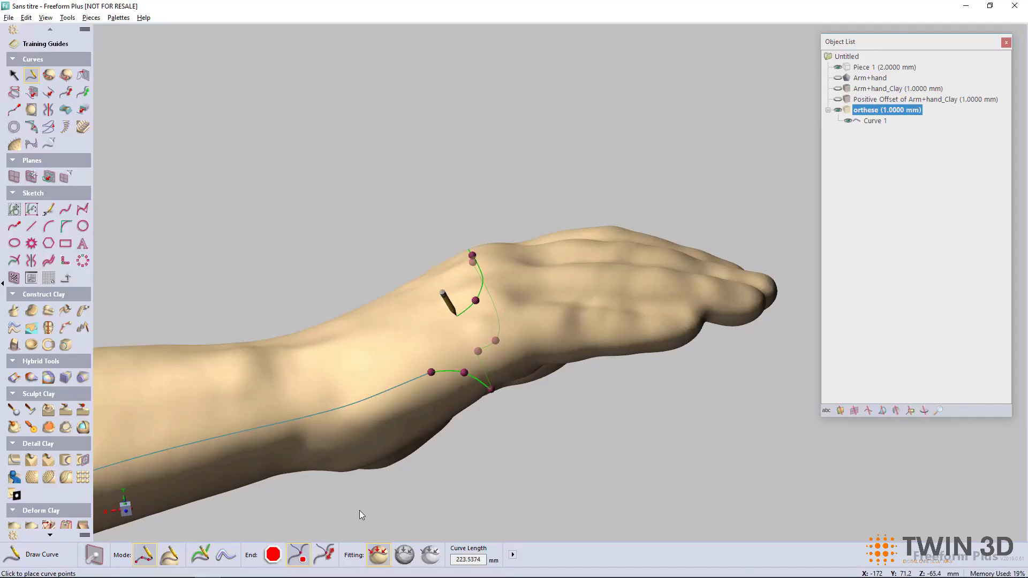
- Continue the second curve from the back of the hand to the wrist, shaping its outline there with closely spaced points
left_click(450, 337)
left_click(413, 352)
left_click(336, 380)
left_click(303, 376)
left_click(289, 354)
middle_click_drag(289, 343, 339, 275)
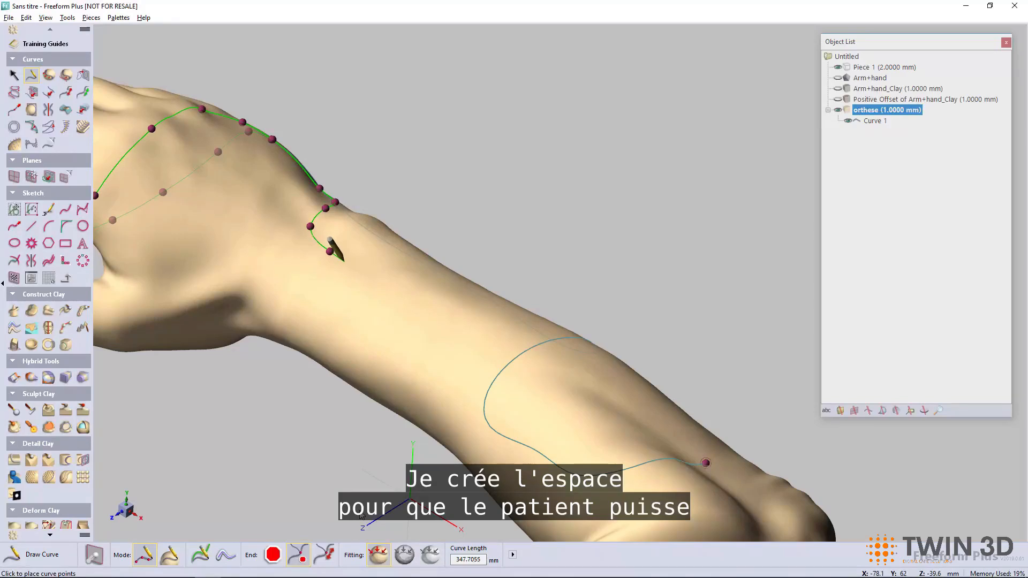
left_click(348, 264)
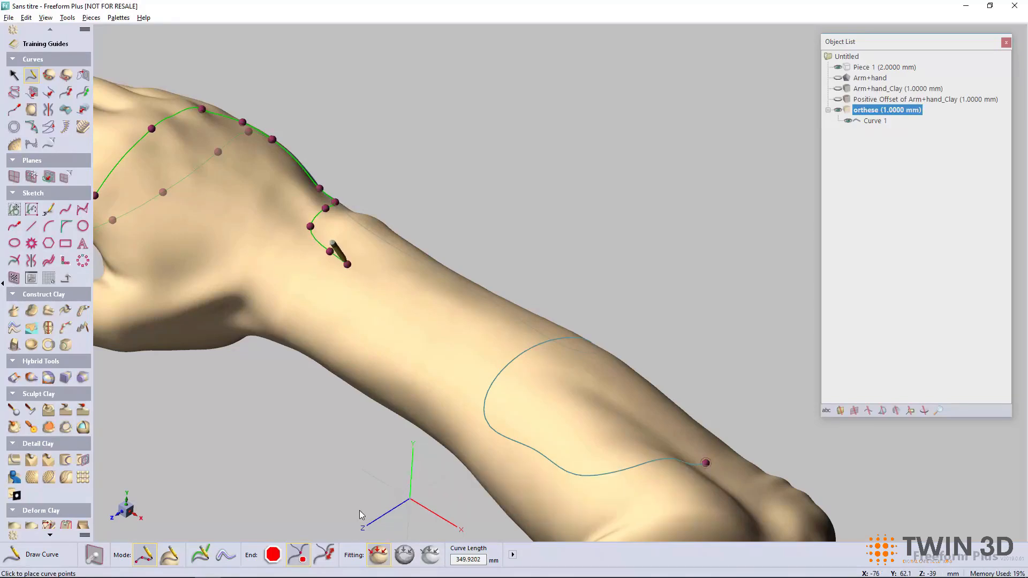
- Extend the second curve across the wrist and along the thumb side of the forearm towards the elbow
left_click(332, 323)
left_click(333, 342)
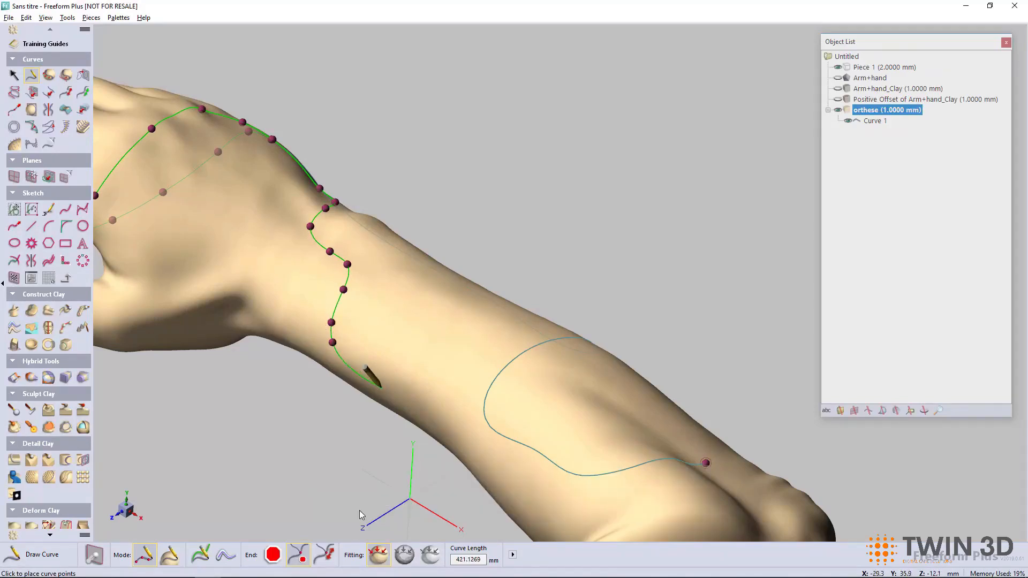
left_click(385, 393)
left_click(460, 445)
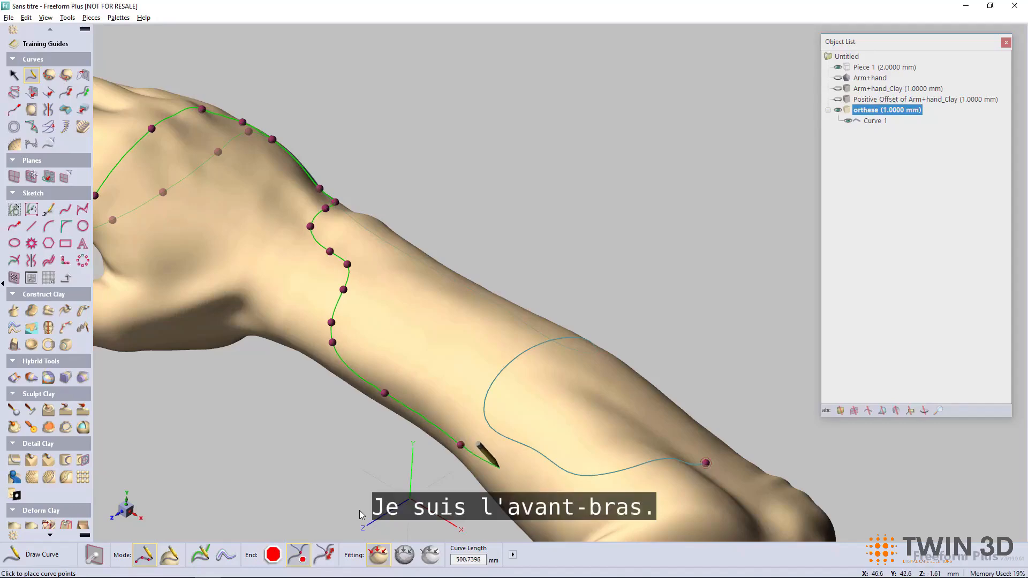
left_click(507, 476)
left_click(530, 505)
left_click(530, 531)
- Close the orthosis outline by running the second curve around the forearm below the elbow to the first curve's start point
key("space")
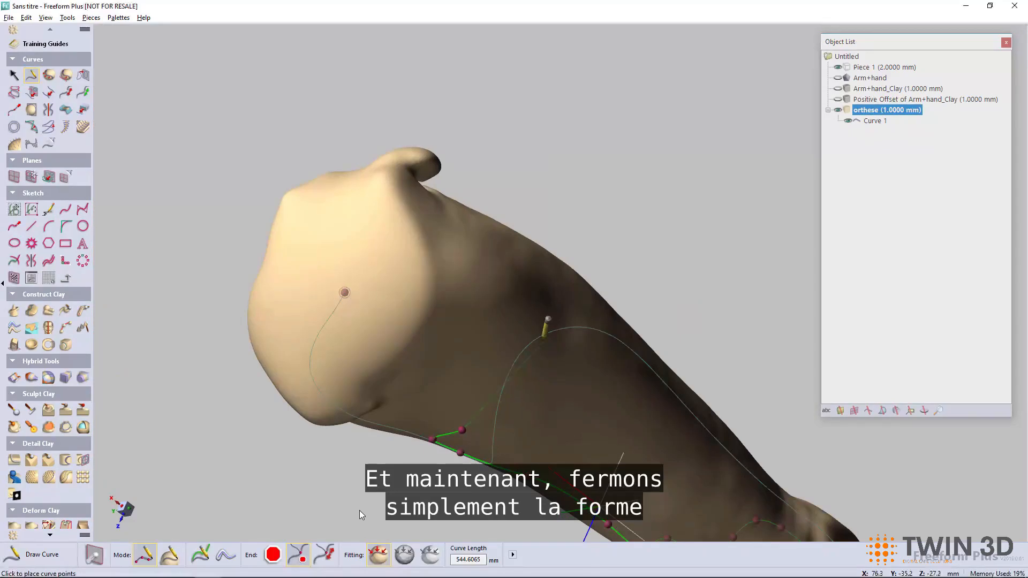
key("space")
key("space")
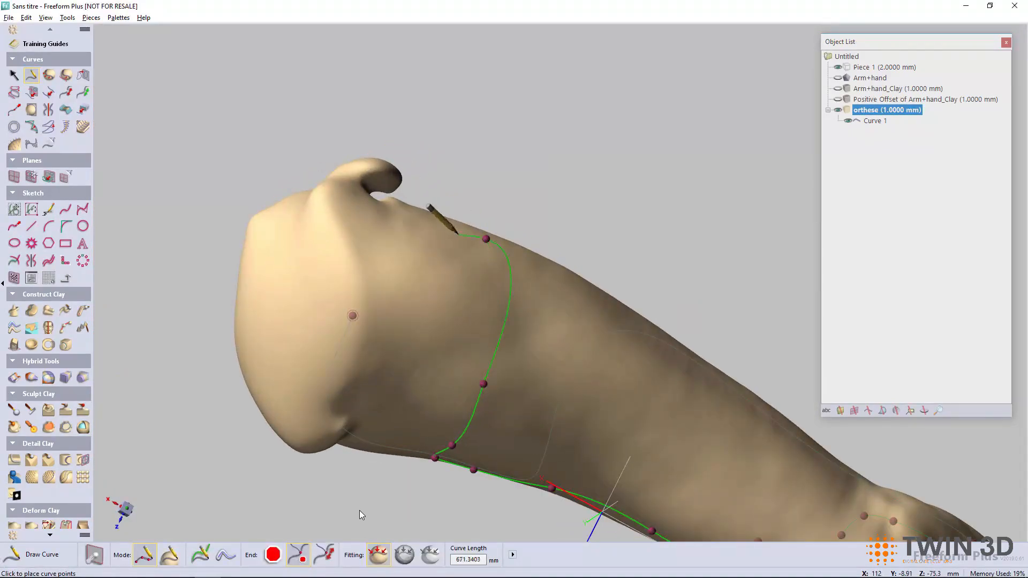
key("space")
key("space")
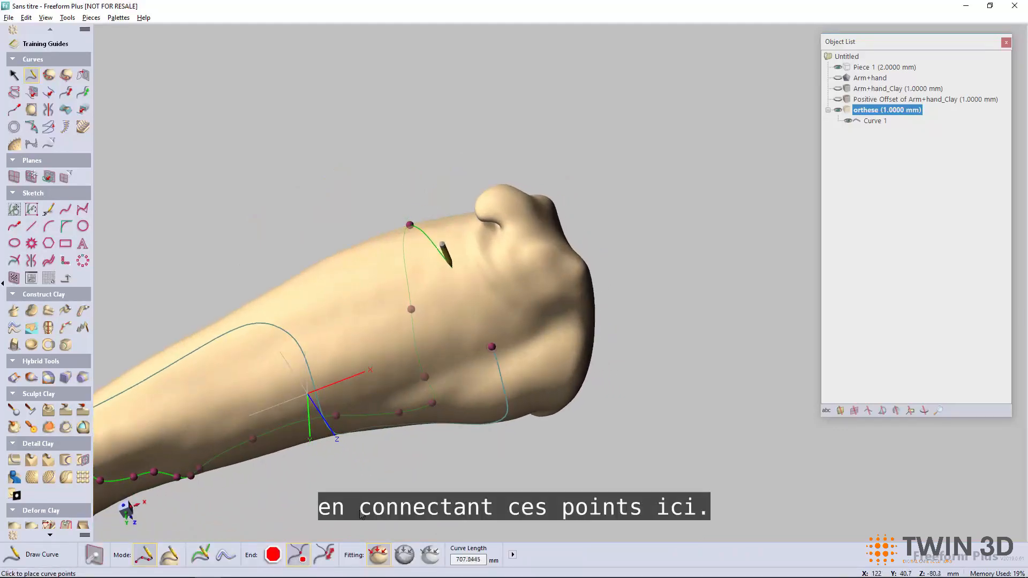
left_click(492, 347)
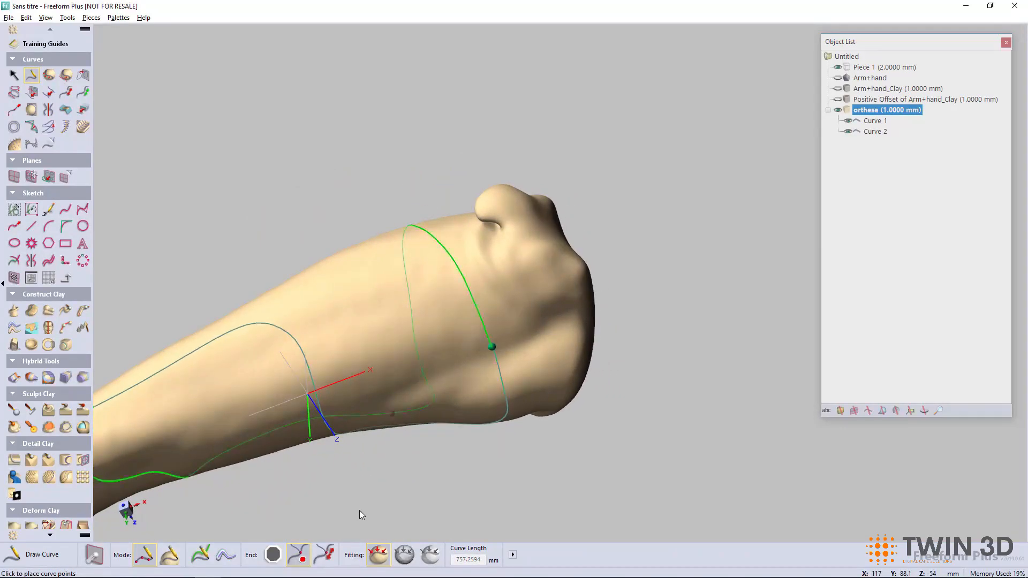
- Adjust the second curve near the elbow by moving one of its edit points slightly towards the elbow, then deselect the curve
key("space")
key("space")
key("space")
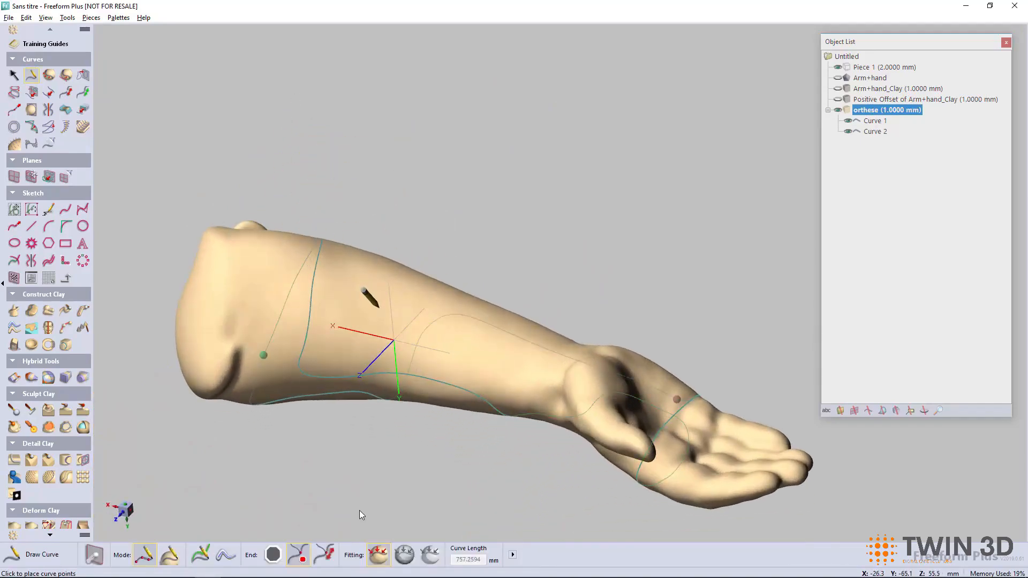
key("Escape")
left_click(308, 314)
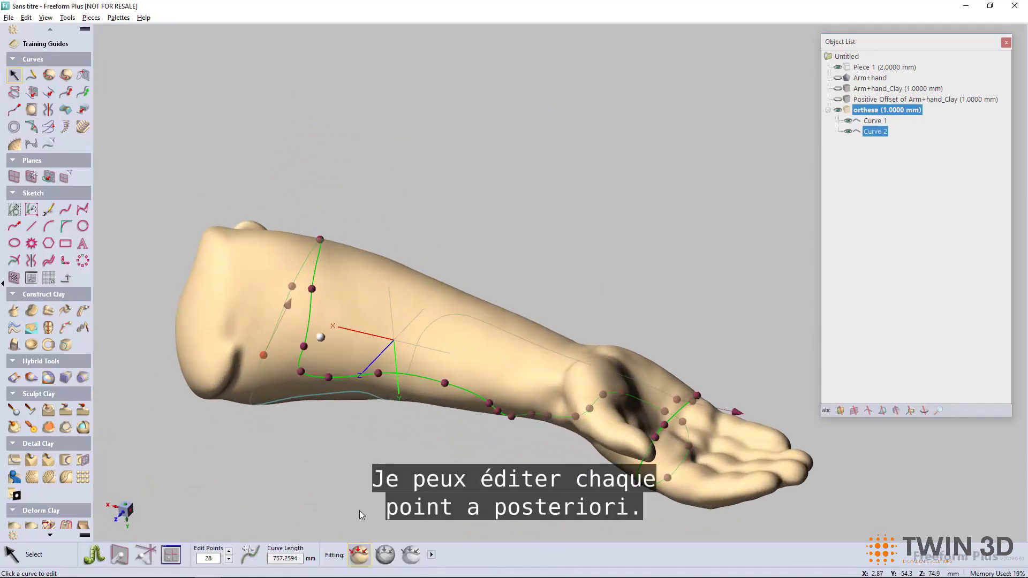
left_click_drag(304, 349, 299, 343)
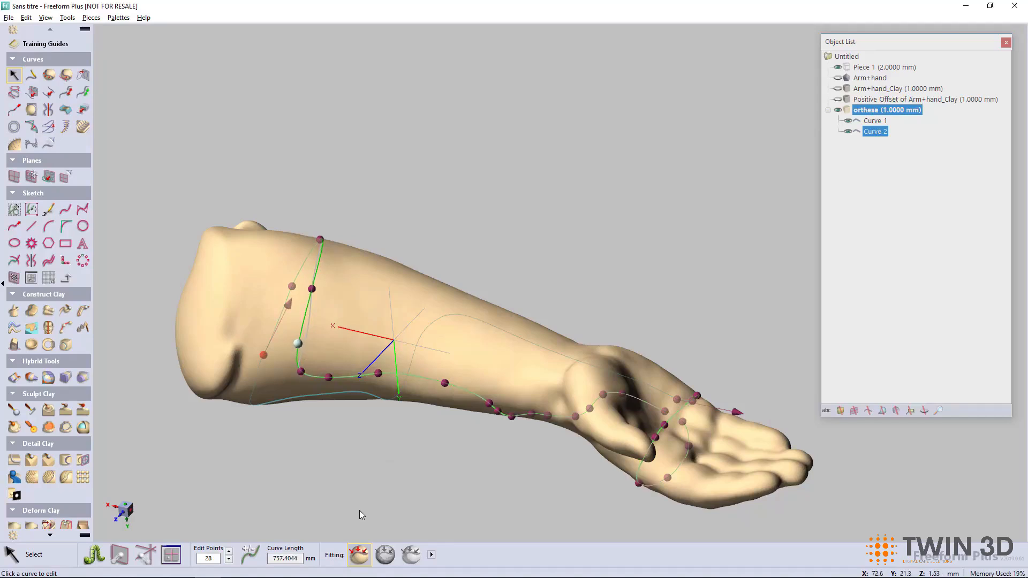
left_click(389, 309)
- Refine the clay coarseness of the orthese piece to 0.5 mm
key("space")
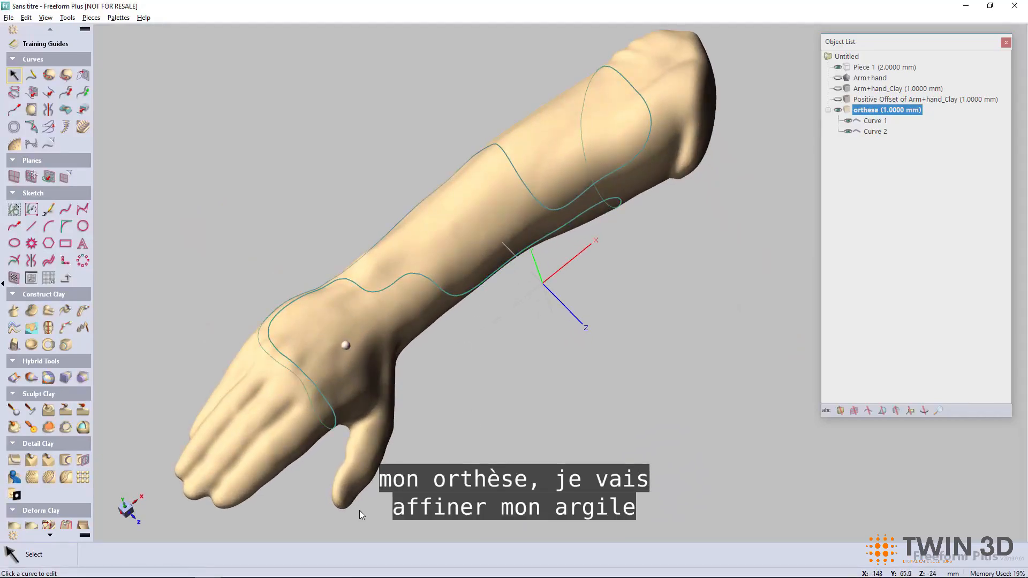
right_click(861, 110)
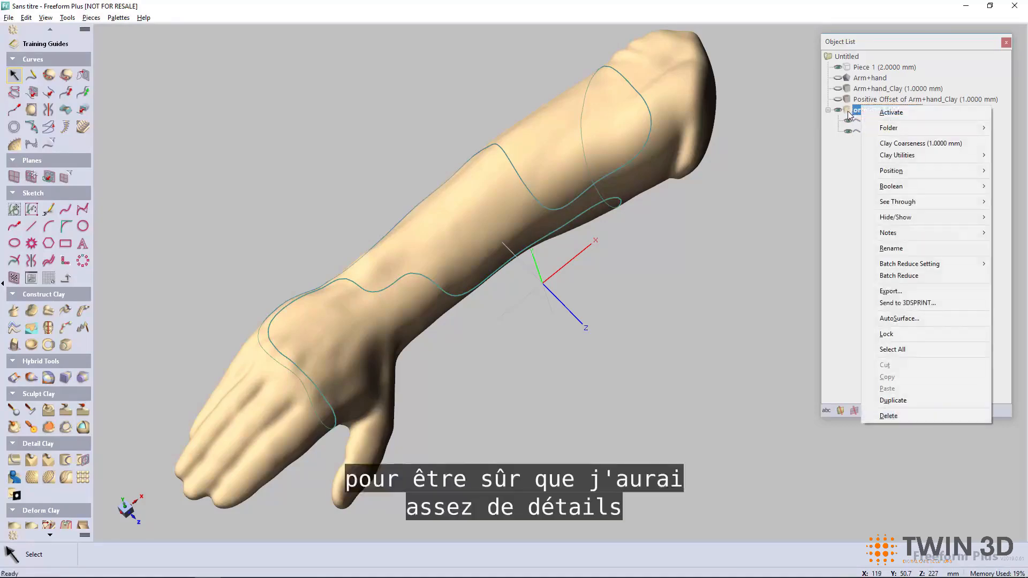
left_click(891, 147)
left_click(534, 252)
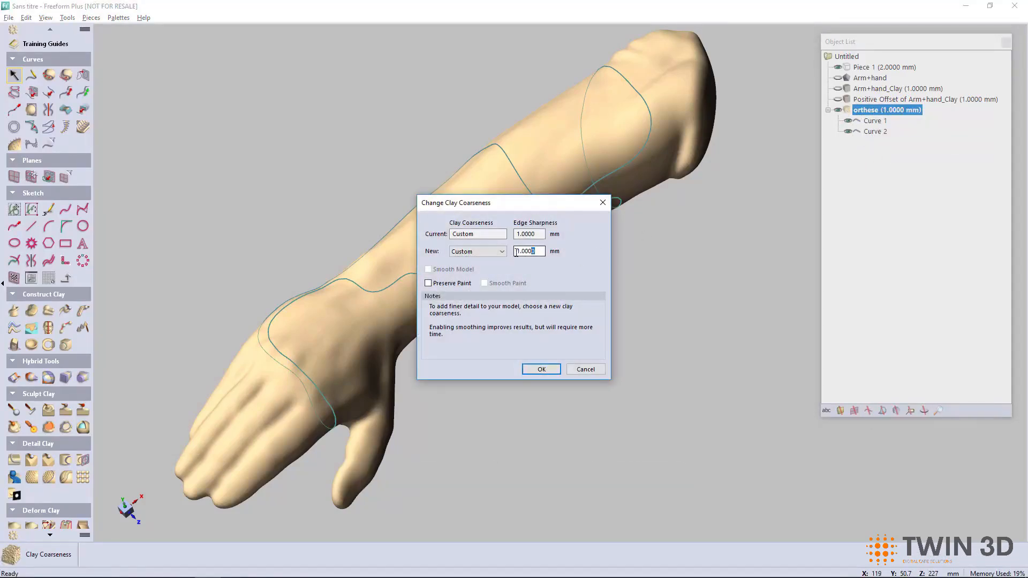
type("0.5")
key("Tab")
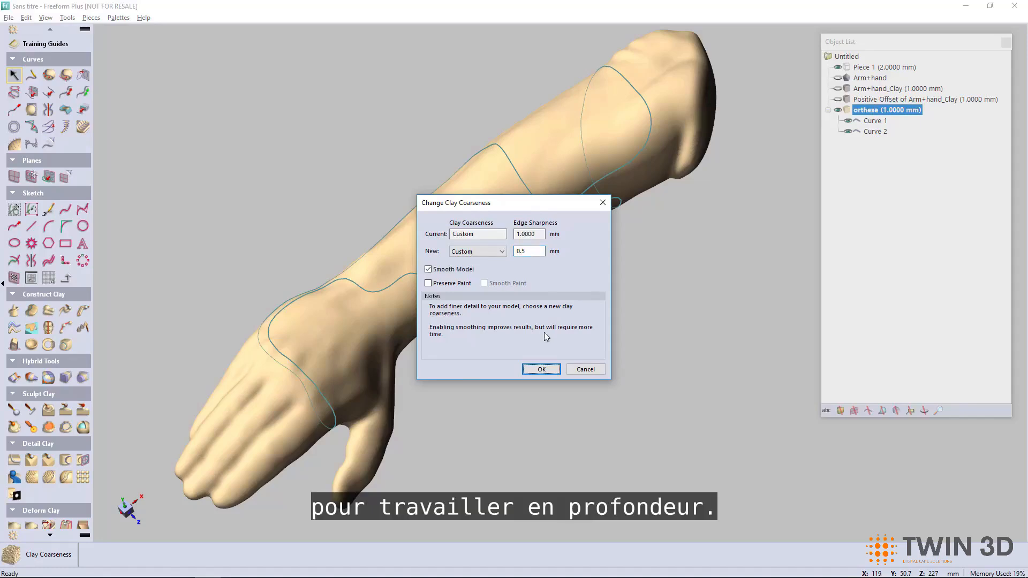
left_click(541, 370)
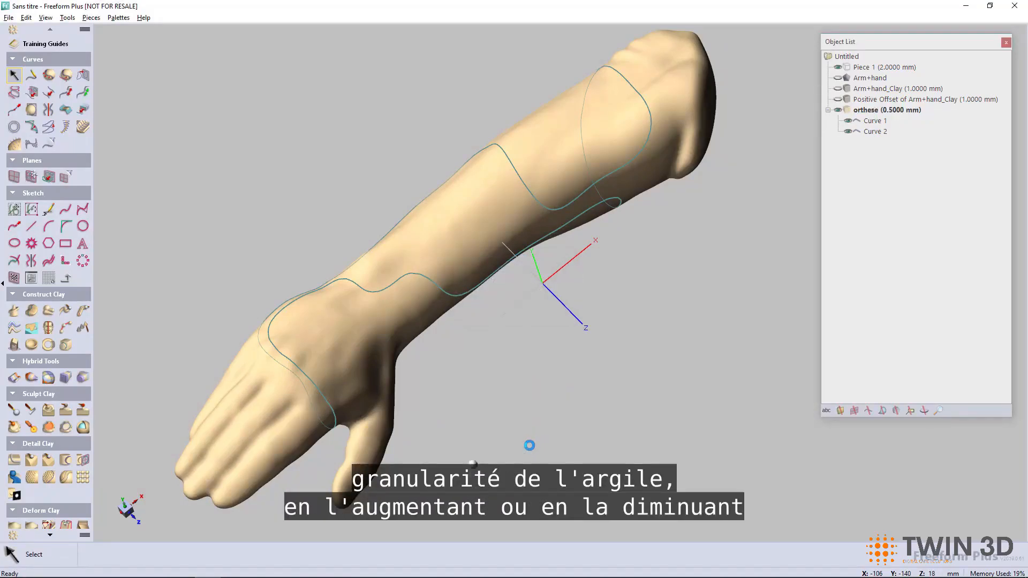
- Use Emboss with Curve on the area enclosed by Curve 1 and Curve 2, raising it 3 mm along the surface normal
left_click(64, 461)
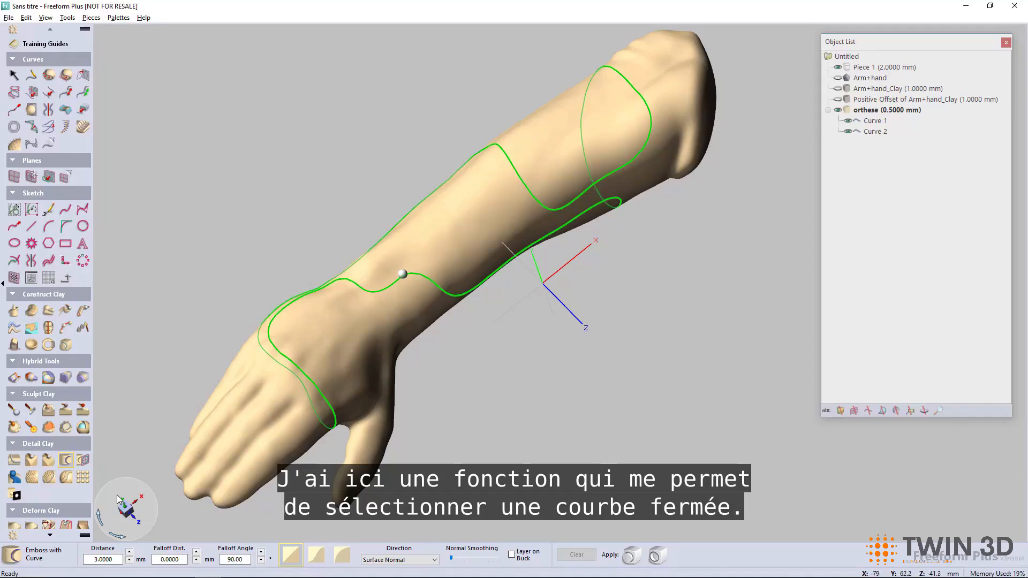
left_click(402, 274)
left_click(321, 321)
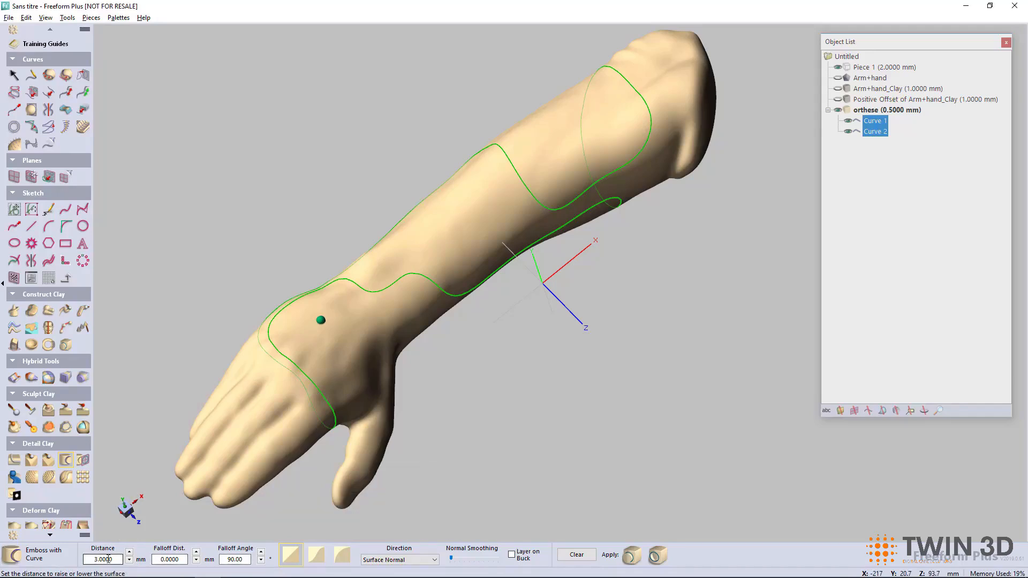
left_click(632, 556)
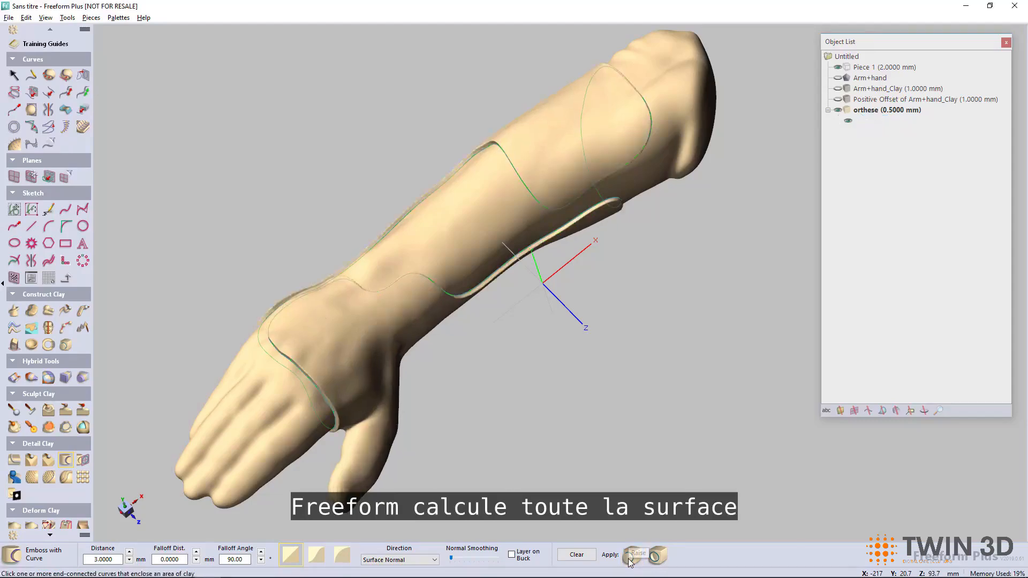
- Start a third curve inside the raised area near the elbow, running it over the top of the forearm towards the wrist
key("space")
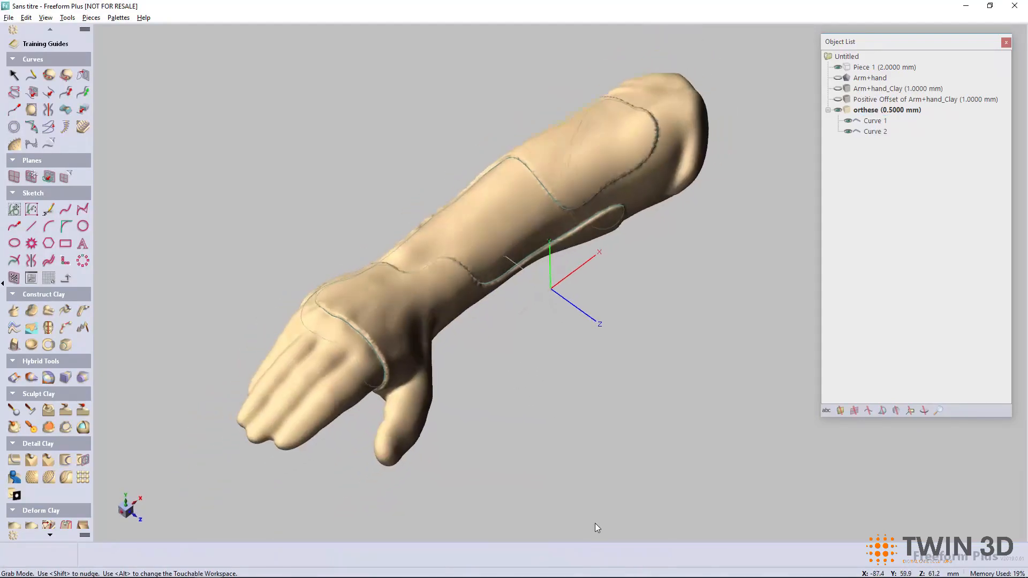
key("space")
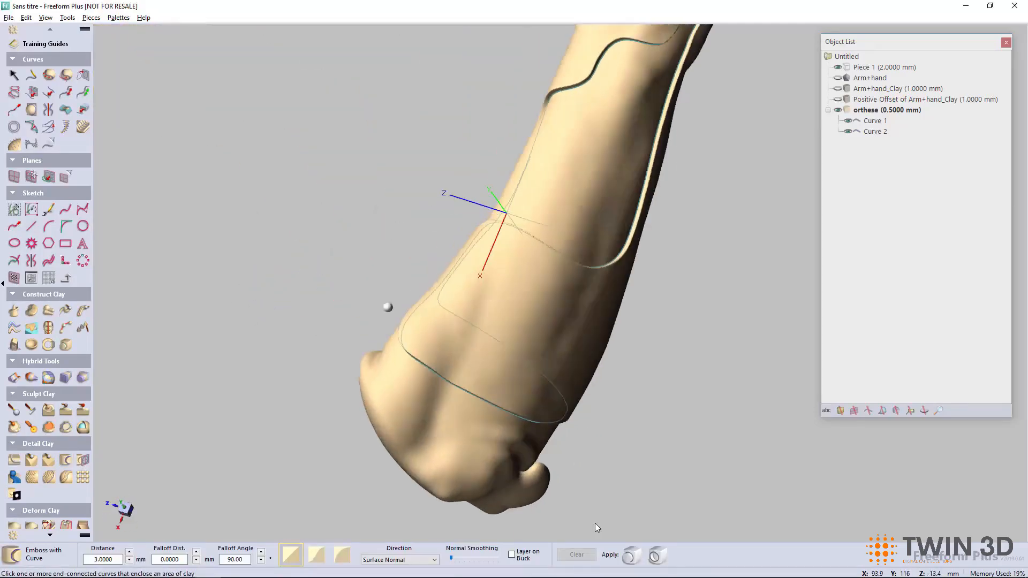
left_click(32, 75)
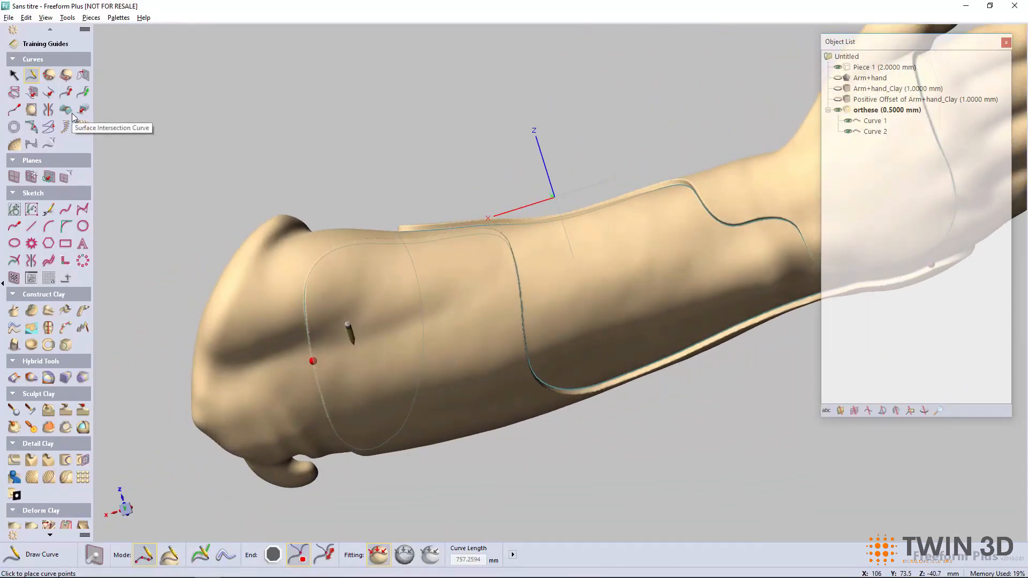
left_click(353, 387)
left_click(342, 332)
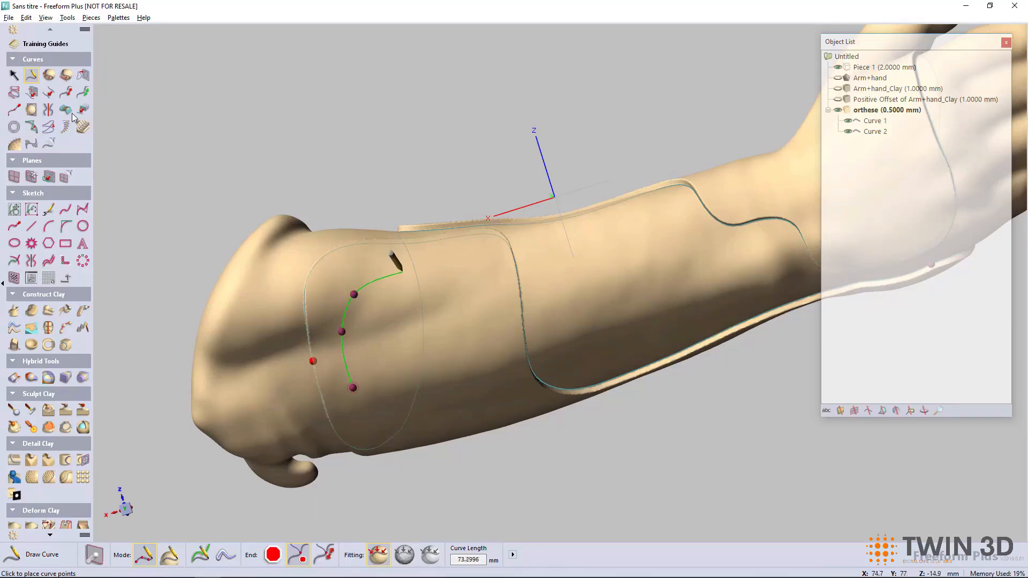
left_click(402, 272)
left_click(451, 263)
left_click(490, 293)
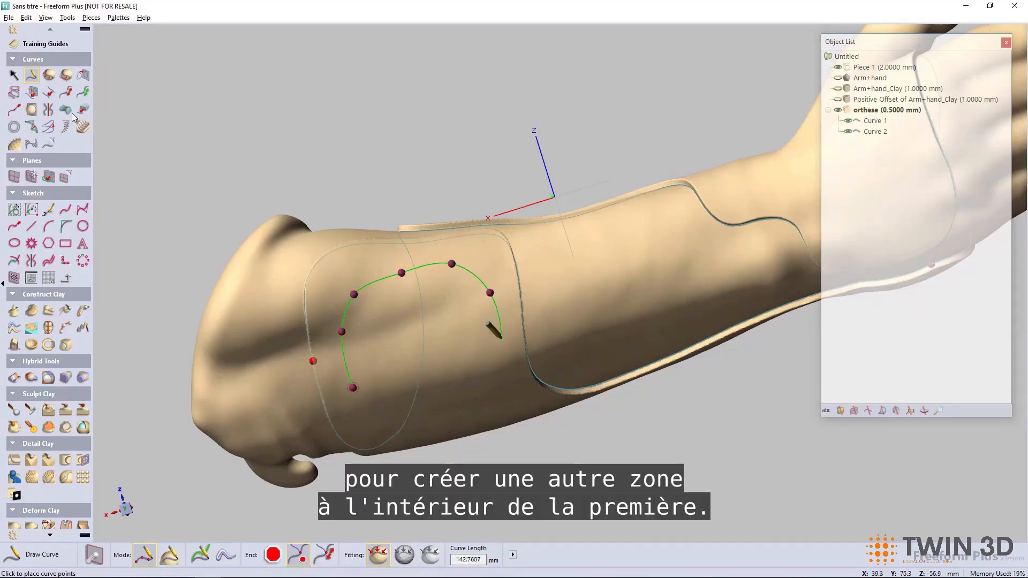
- Continue the third curve down the side of the forearm and close it at its start point, about 329 mm long in total
middle_click_drag(516, 398, 508, 240)
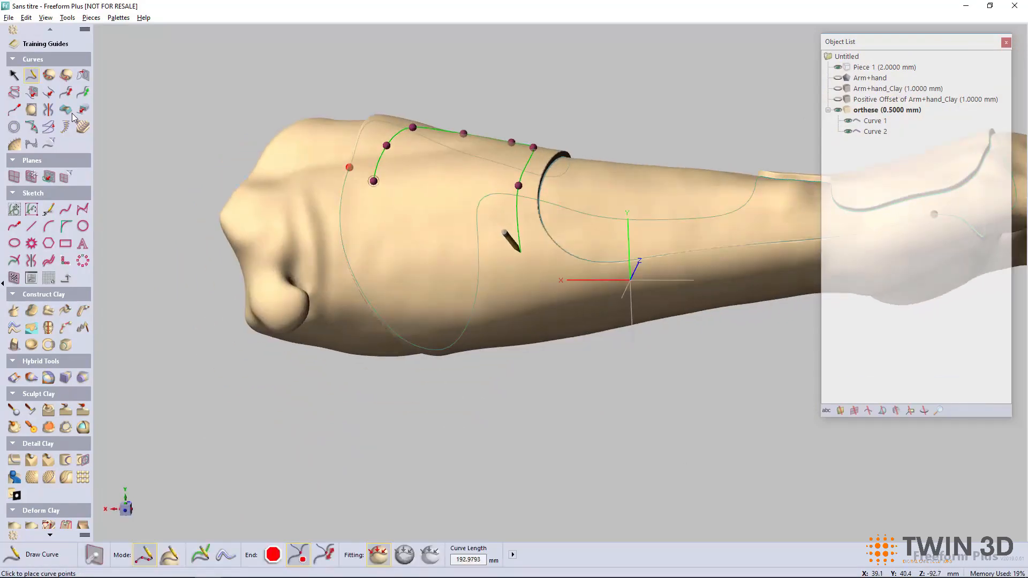
left_click(518, 261)
left_click(499, 294)
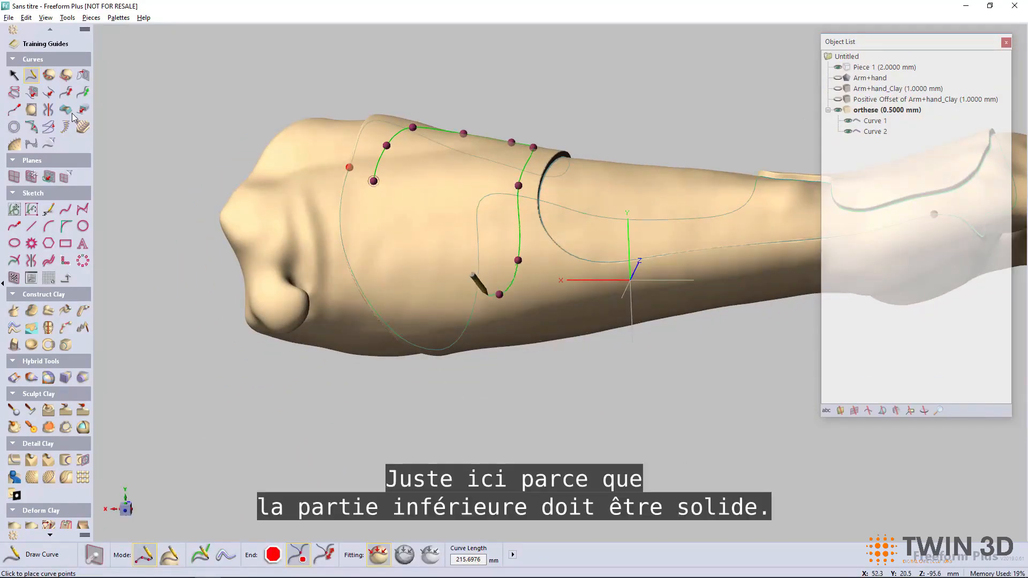
left_click(399, 292)
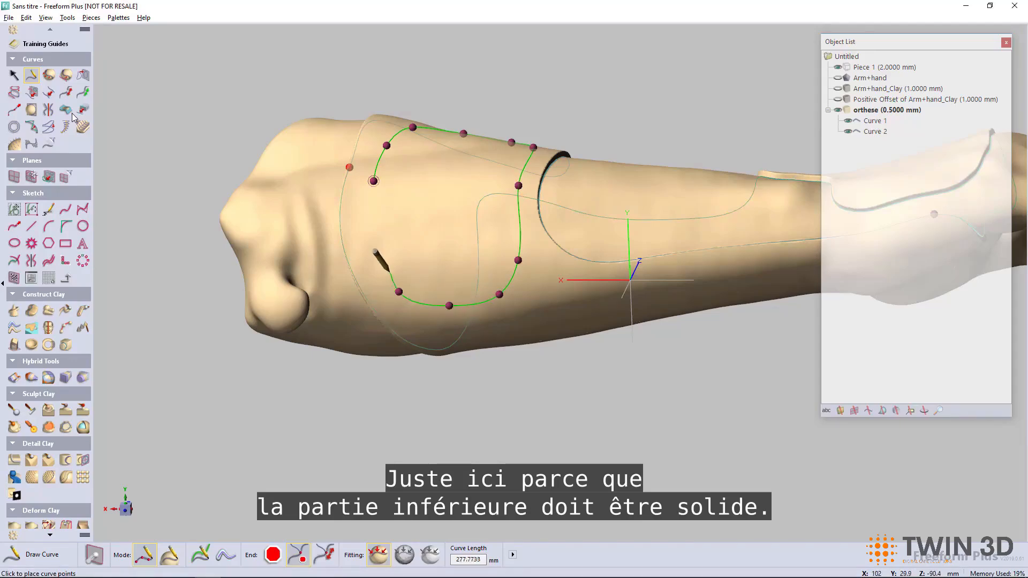
left_click(378, 245)
left_click(374, 181)
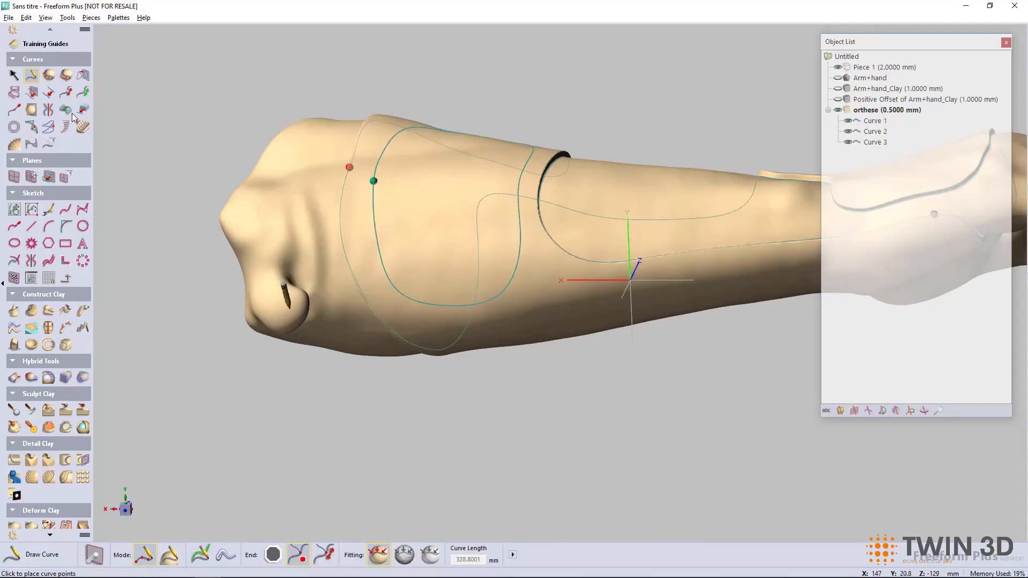
- Set up an Emboss with Wrapped Image on Curve 3 and load the pattern image Bumps new.bmp
key("space")
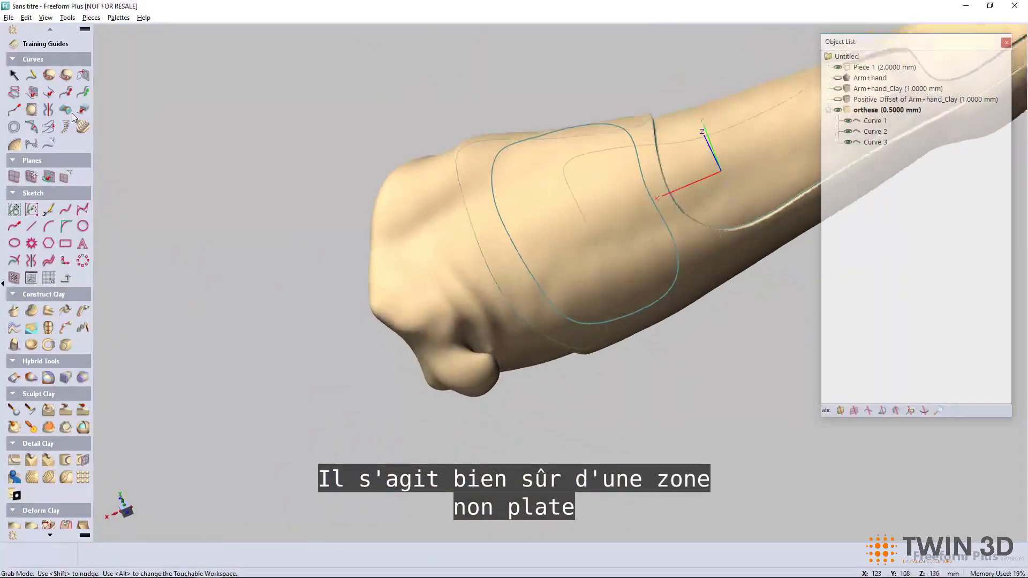
left_click(45, 478)
left_click(410, 200)
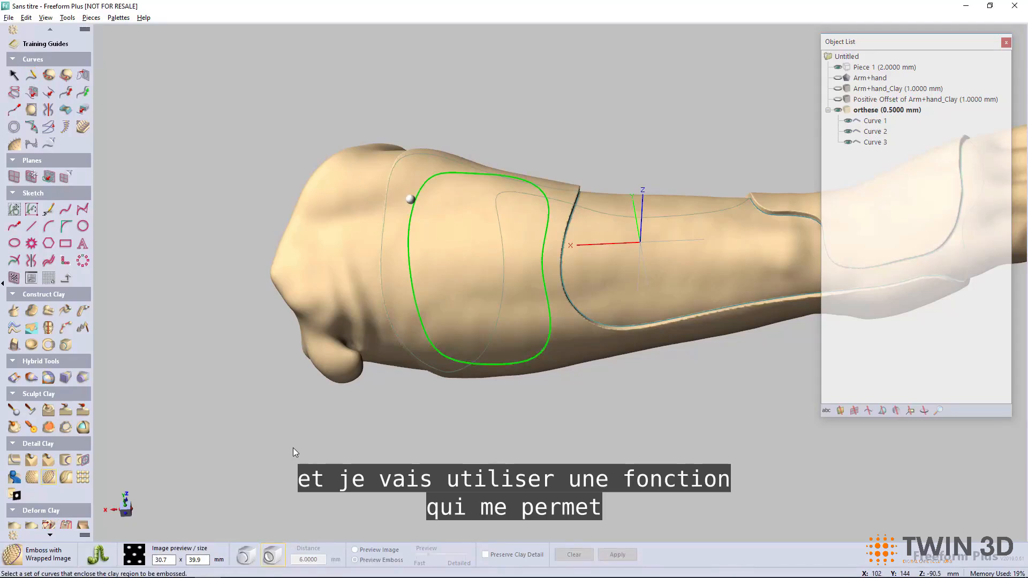
left_click(134, 559)
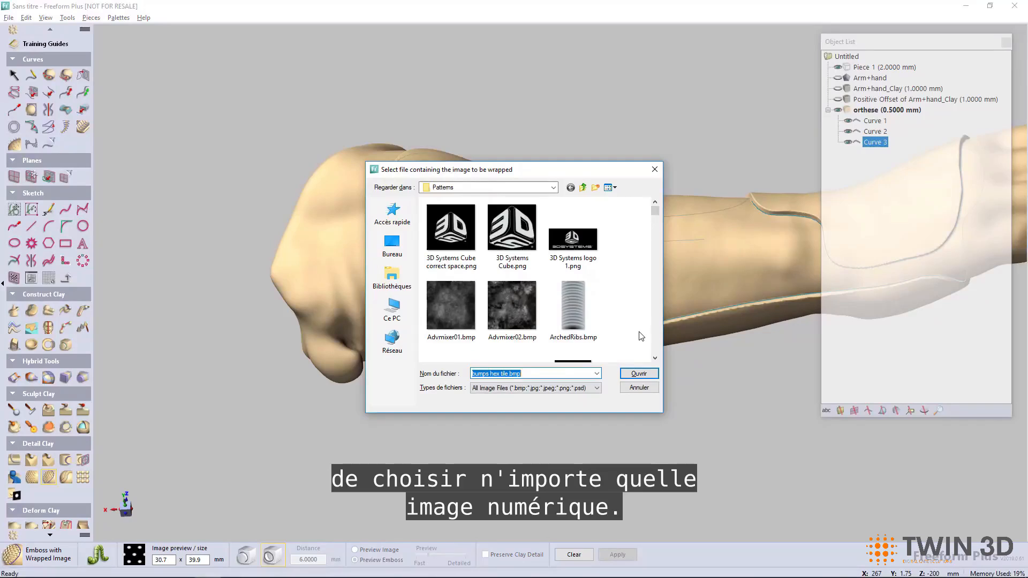
scroll(658, 364, "down", 4)
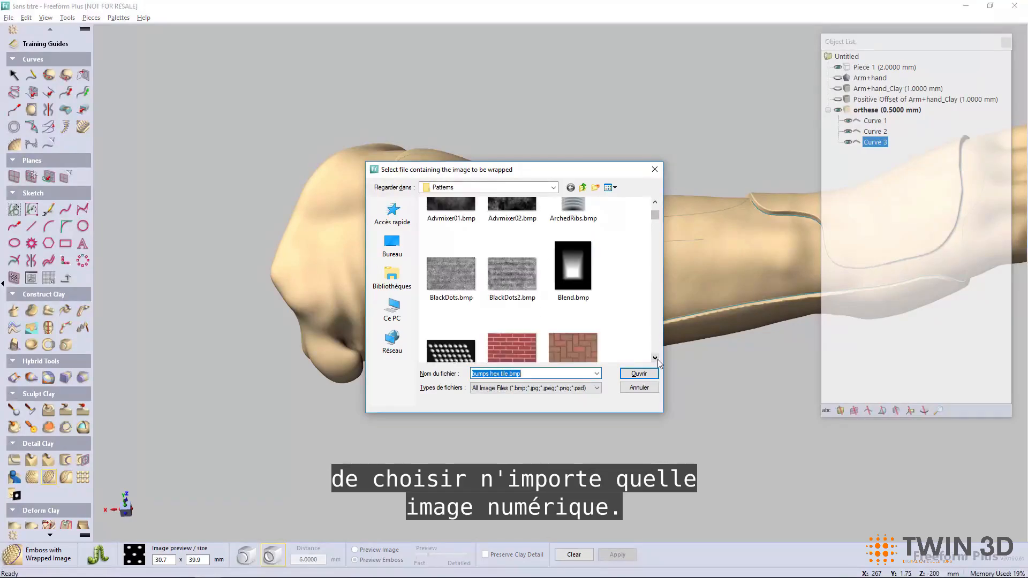
left_click(658, 360)
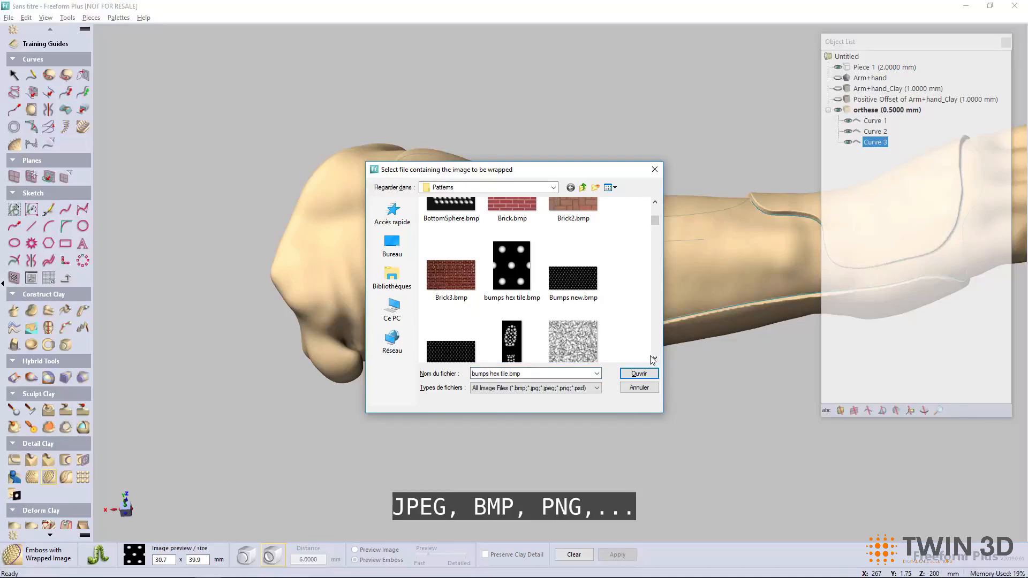
left_click(573, 275)
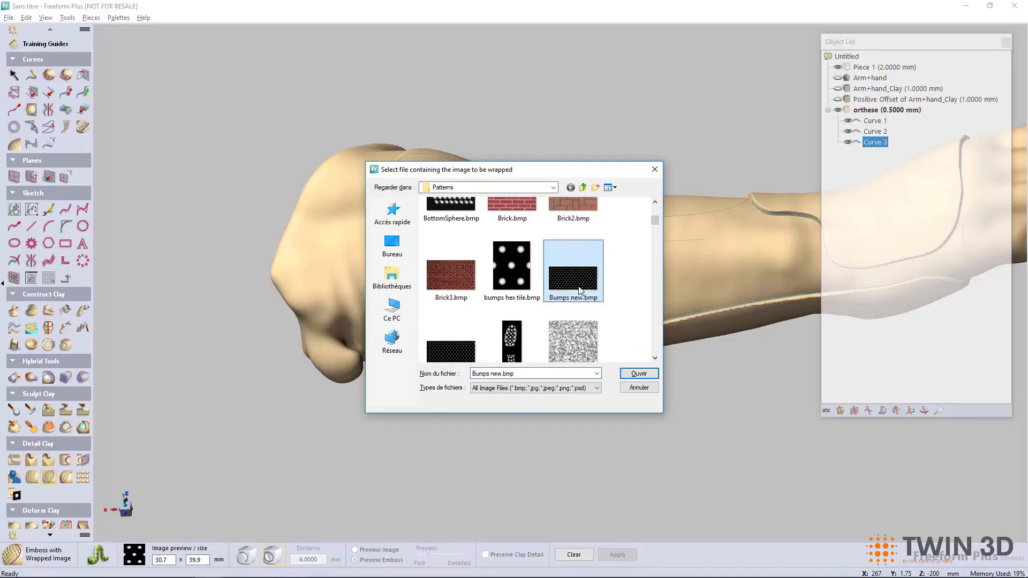
left_click(639, 374)
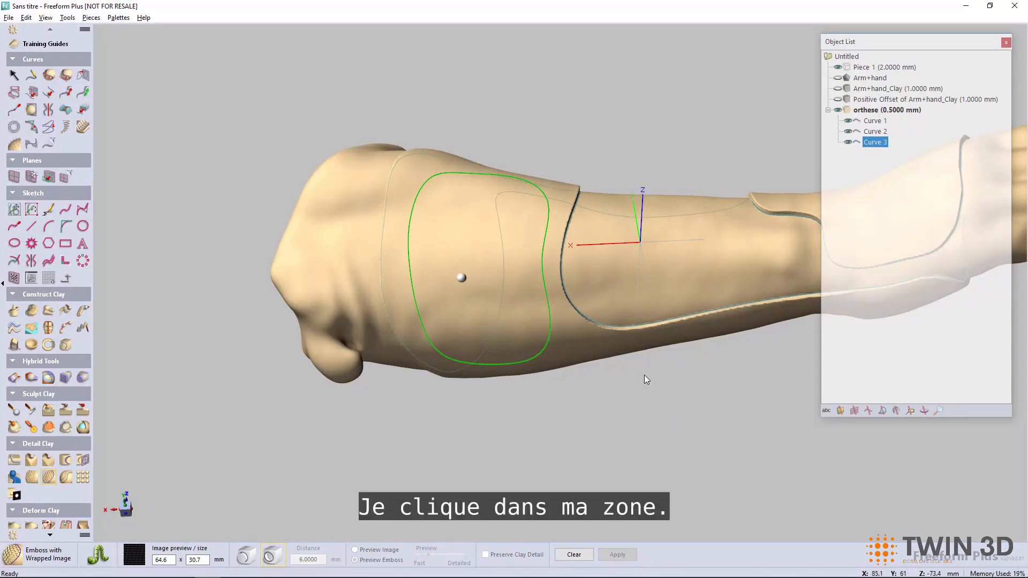
- Place the bump pattern inside the Curve 3 area and enlarge the image to 215.4 x 102.5 mm
left_click(461, 280)
left_click_drag(570, 314, 701, 439)
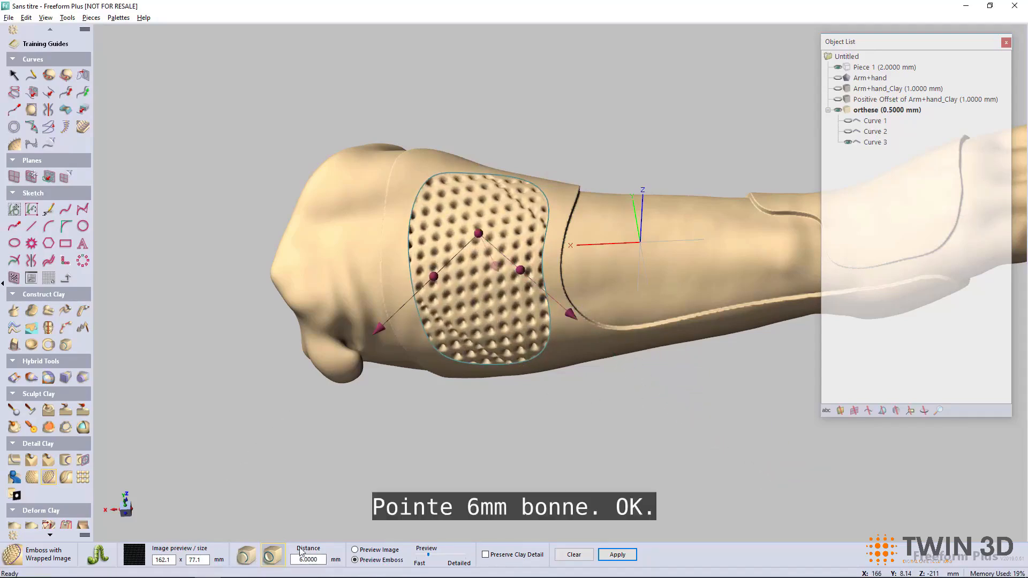
left_click_drag(379, 328, 346, 359)
- Show the Positive Offset of Arm+hand_Clay piece and shift the bump pattern slightly within the Curve 3 area
left_click(838, 100)
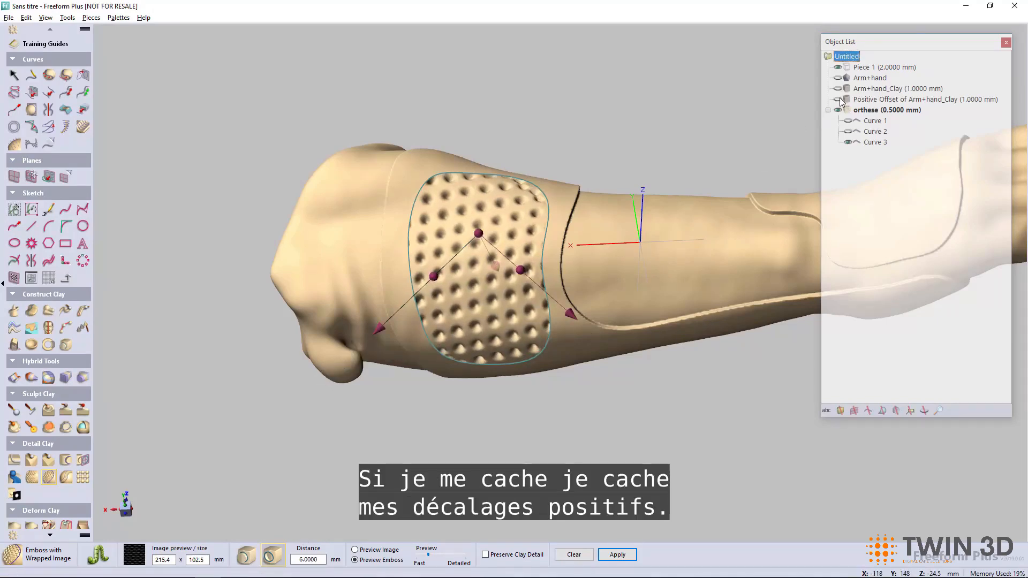
mouse_move(571, 313)
left_mouse_down()
mouse_move(634, 369)
mouse_move(570, 313)
left_mouse_up()
left_click_drag(521, 270, 534, 249)
mouse_move(479, 233)
left_mouse_down()
mouse_move(489, 215)
mouse_move(474, 223)
mouse_move(498, 219)
mouse_move(491, 247)
left_mouse_up()
- Rotate and recentre the bump pattern within the Curve 3 area, then apply it as a lowered emboss with a 6 mm distance
left_click_drag(554, 267, 467, 303)
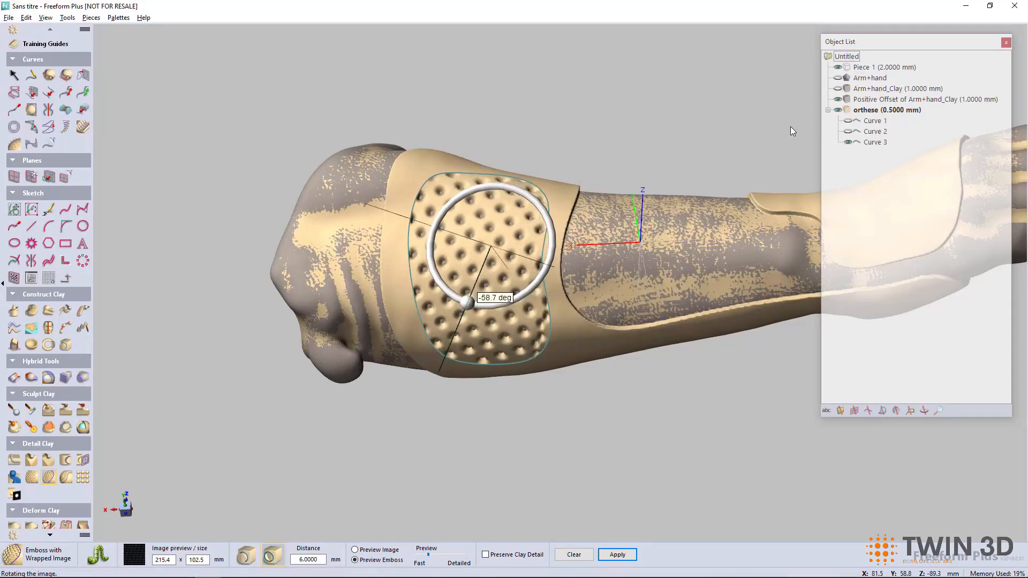
left_click_drag(451, 294, 438, 279)
left_click_drag(491, 246, 484, 287)
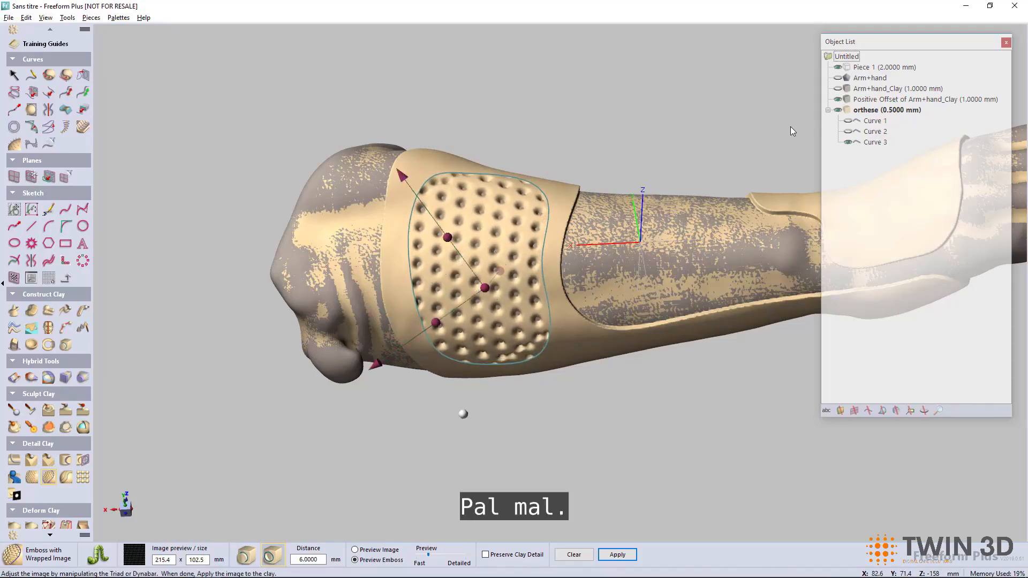
left_click(616, 556)
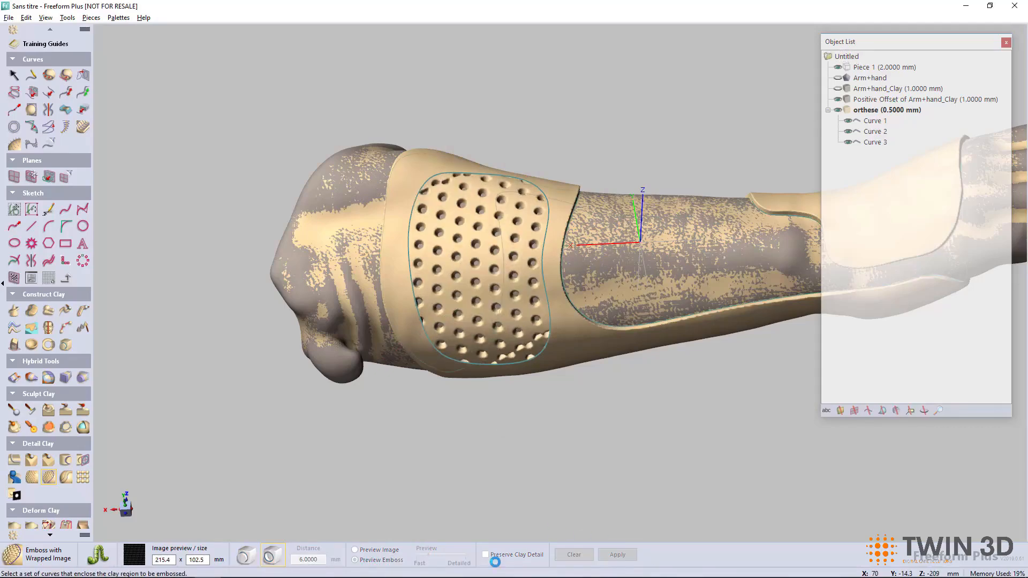
- Draw two roughly parallel lengthwise curves along the palm side of the forearm, about 161 mm and 150 mm long
key("space")
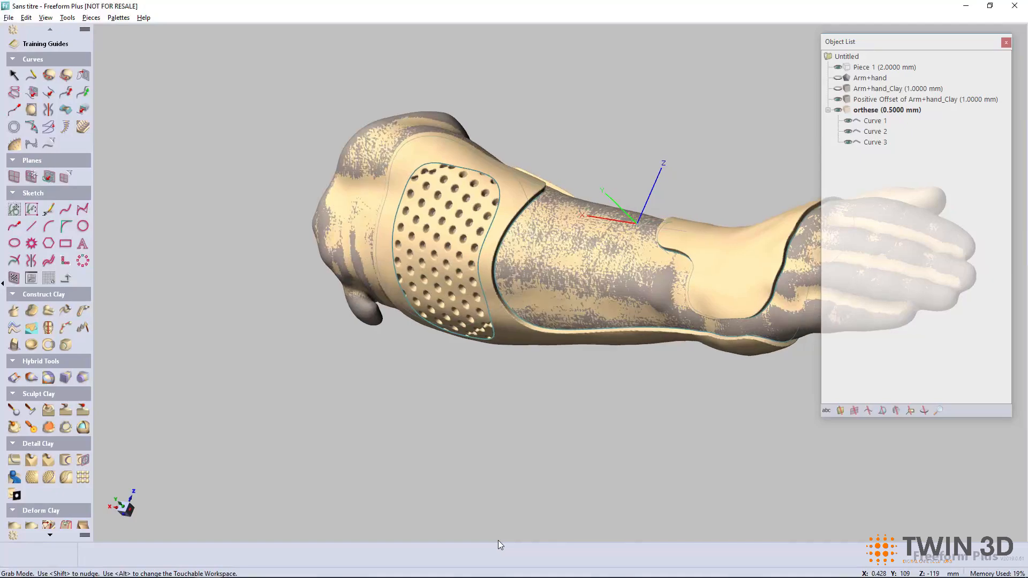
key("space")
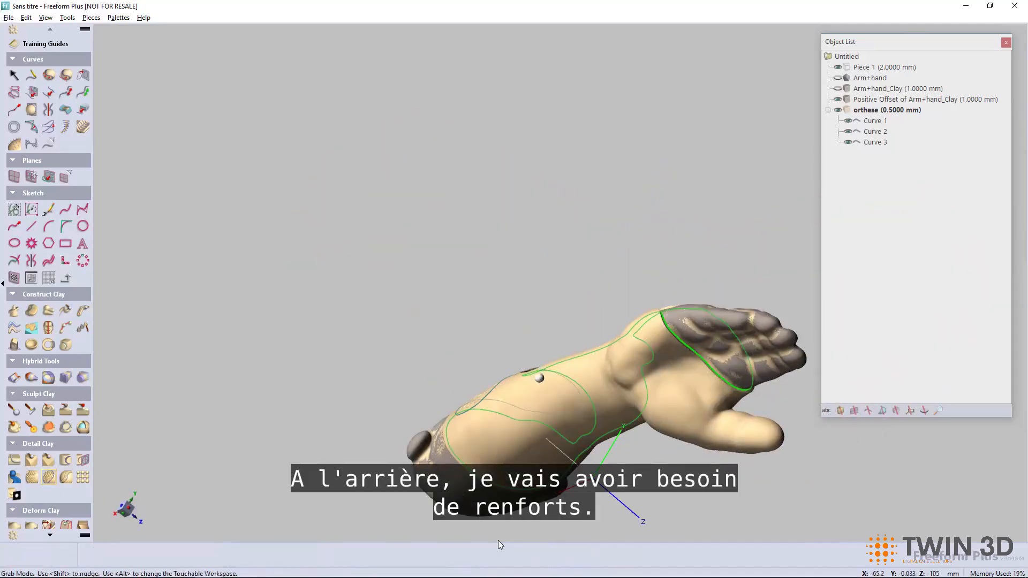
key("space")
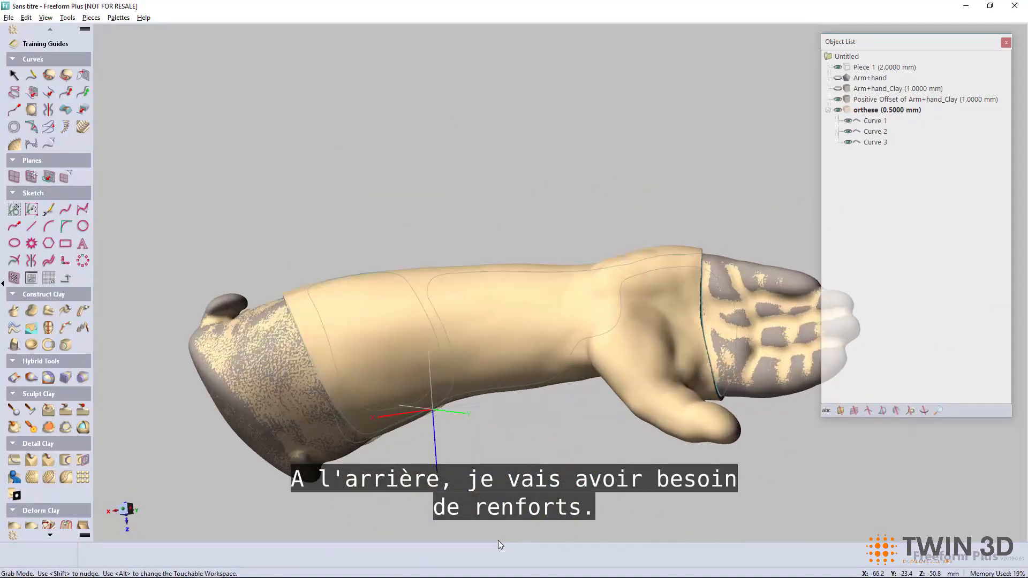
key("space")
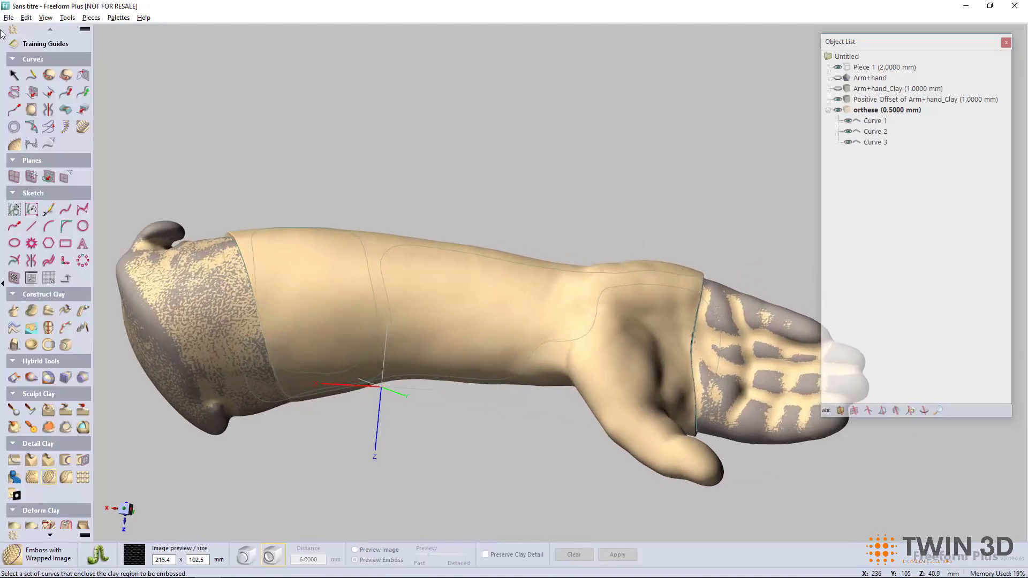
left_click(32, 76)
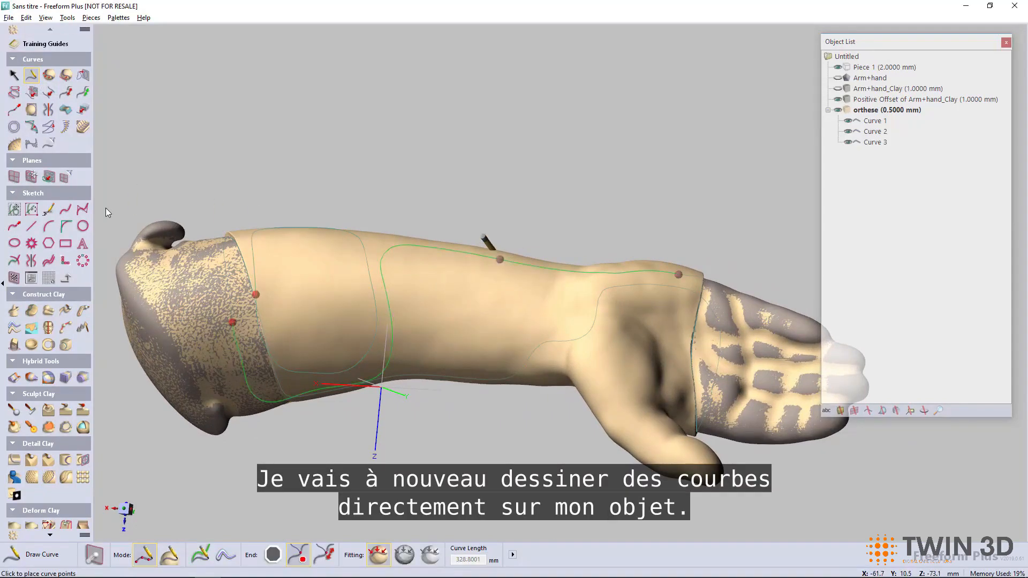
left_click(547, 292)
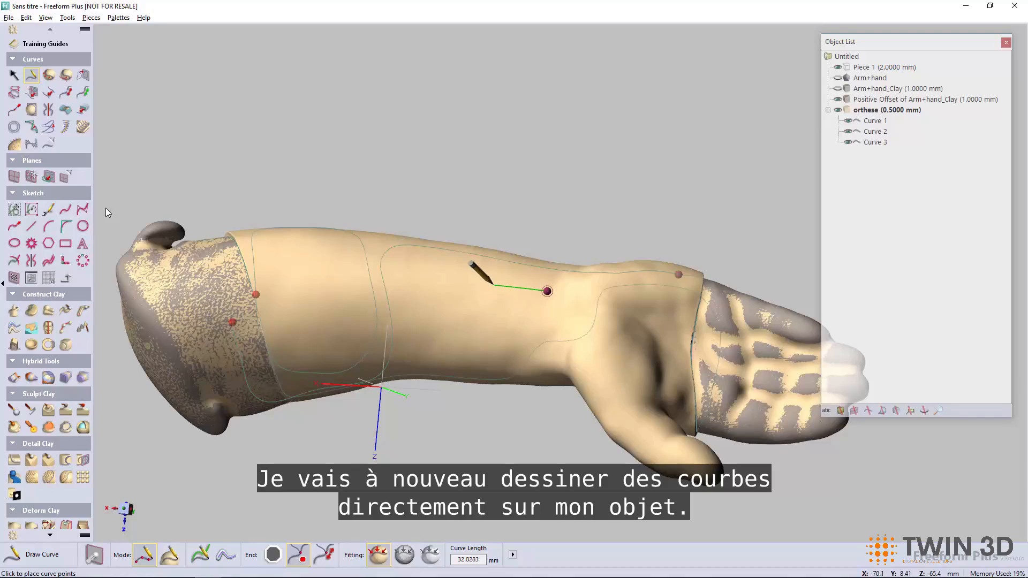
left_click(427, 271)
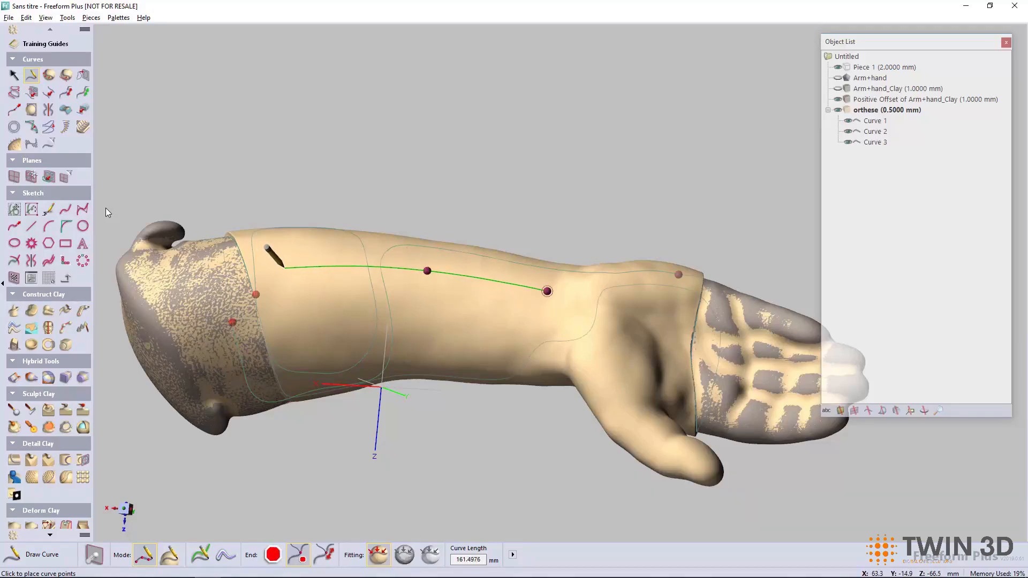
left_click(286, 269)
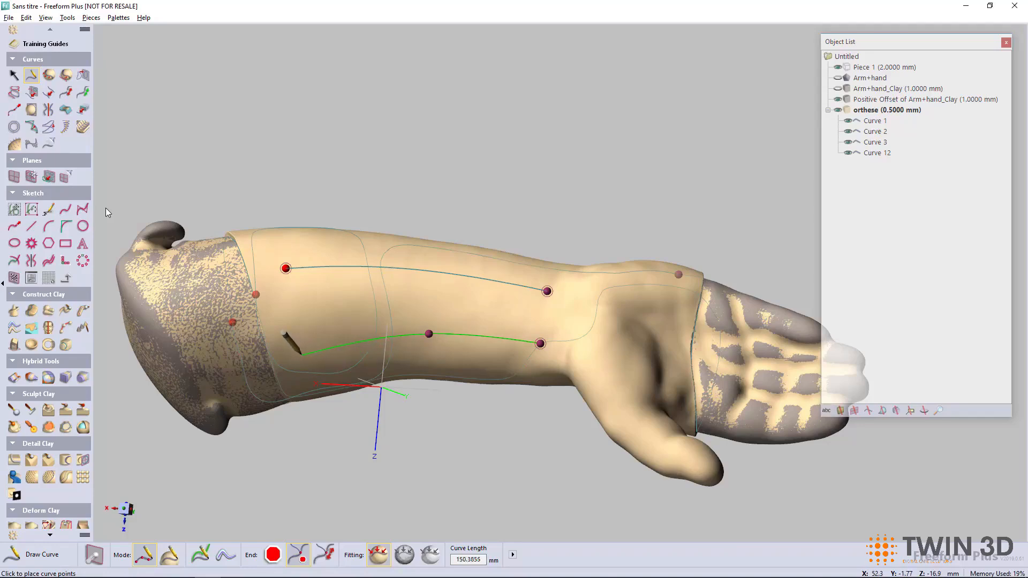
left_click(303, 356)
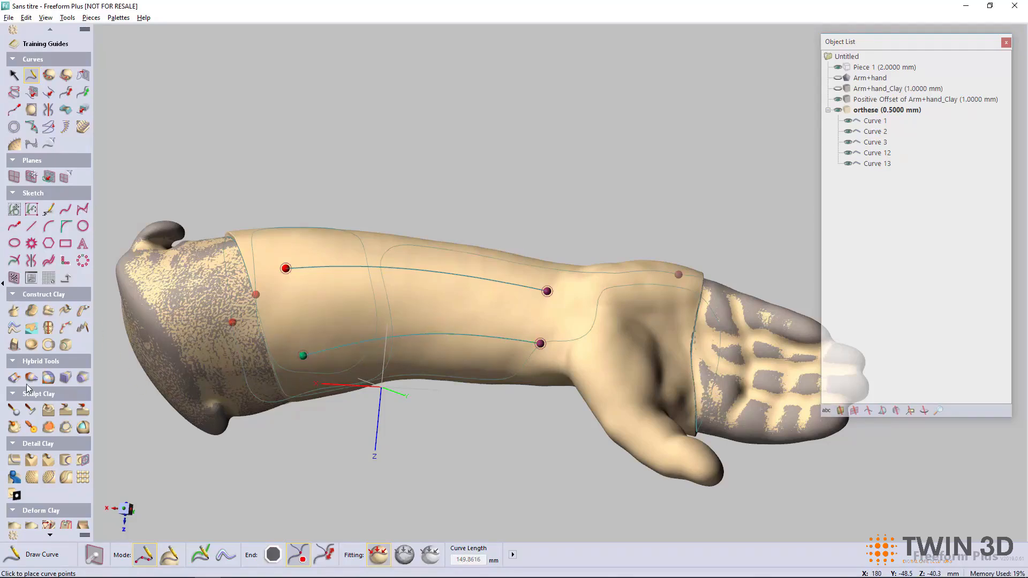
- Create raised ridges along the two lengthwise forearm curves using the Circle profile, 5 mm thick and 12 mm wide
left_click(14, 460)
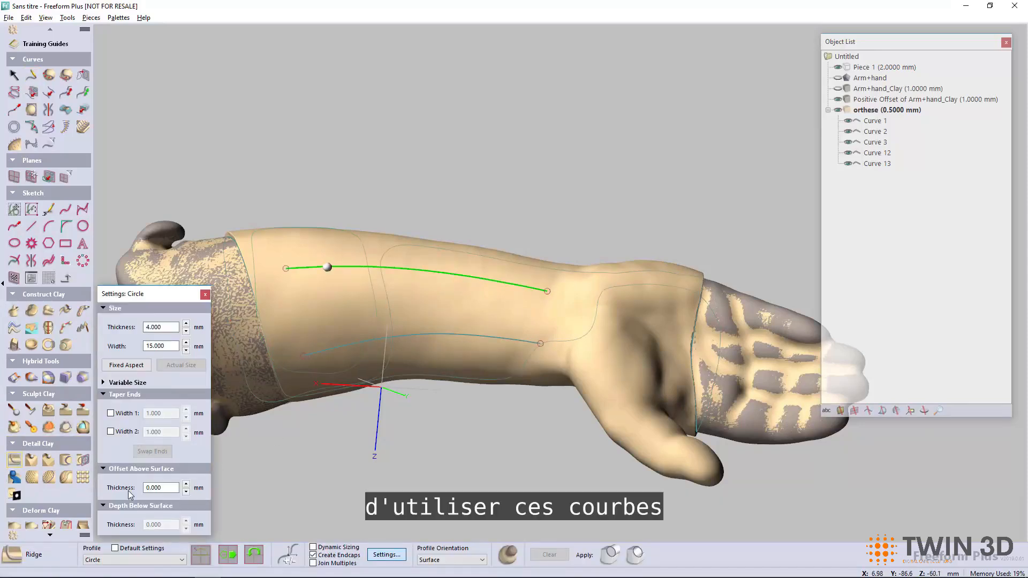
left_click(327, 267)
left_click(456, 332)
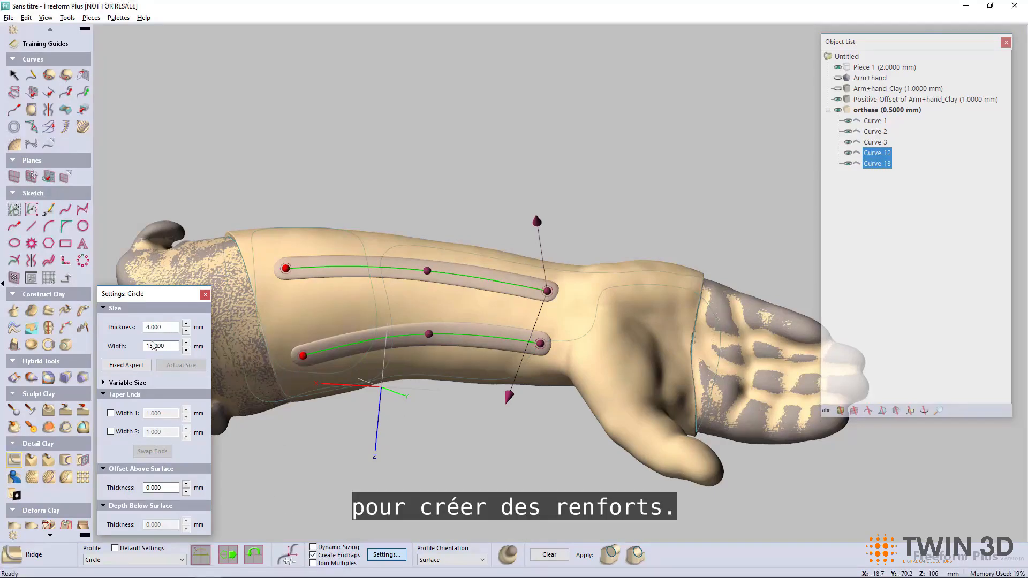
left_click(186, 324)
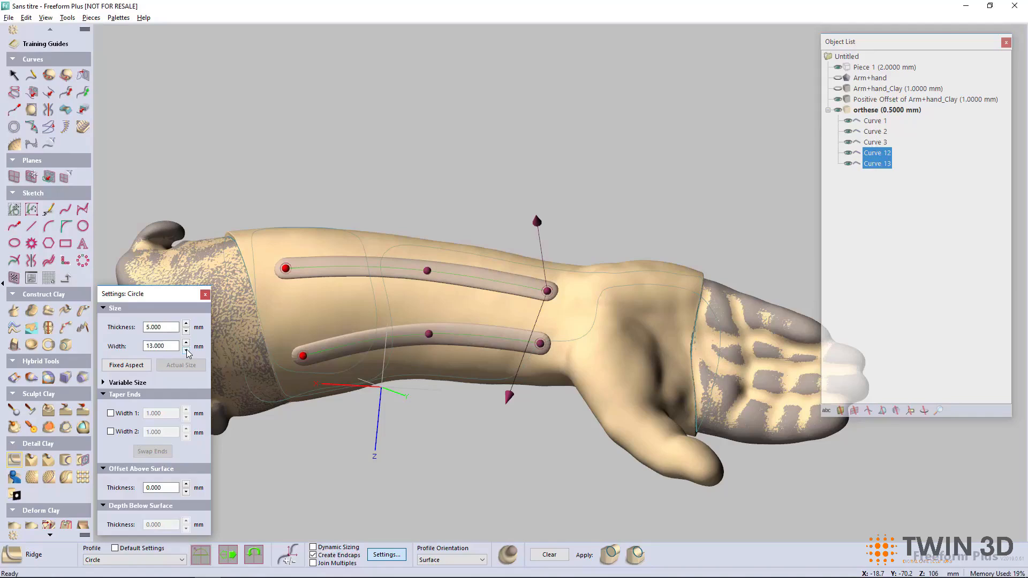
left_click(186, 349)
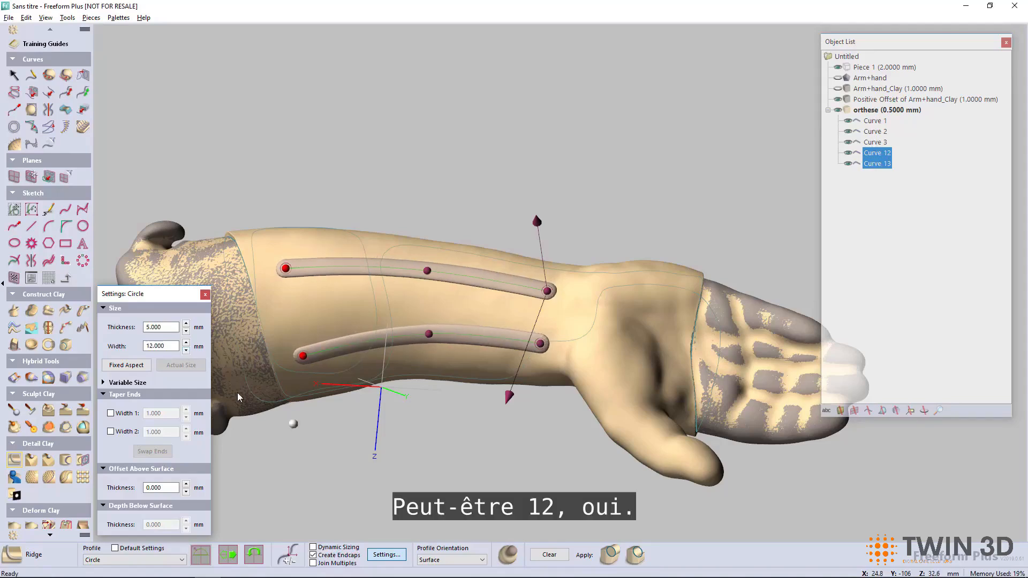
left_click(609, 554)
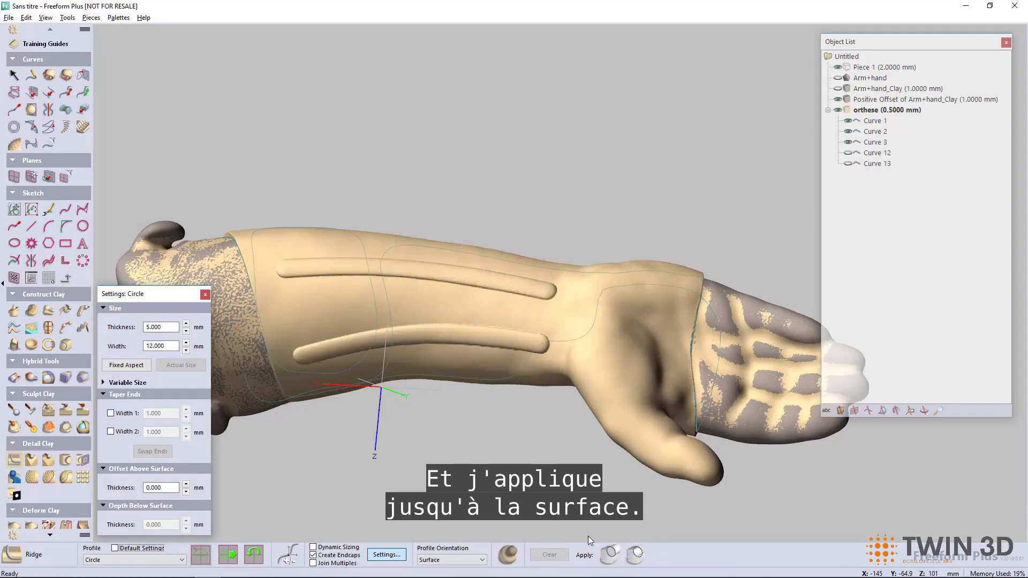
key("space")
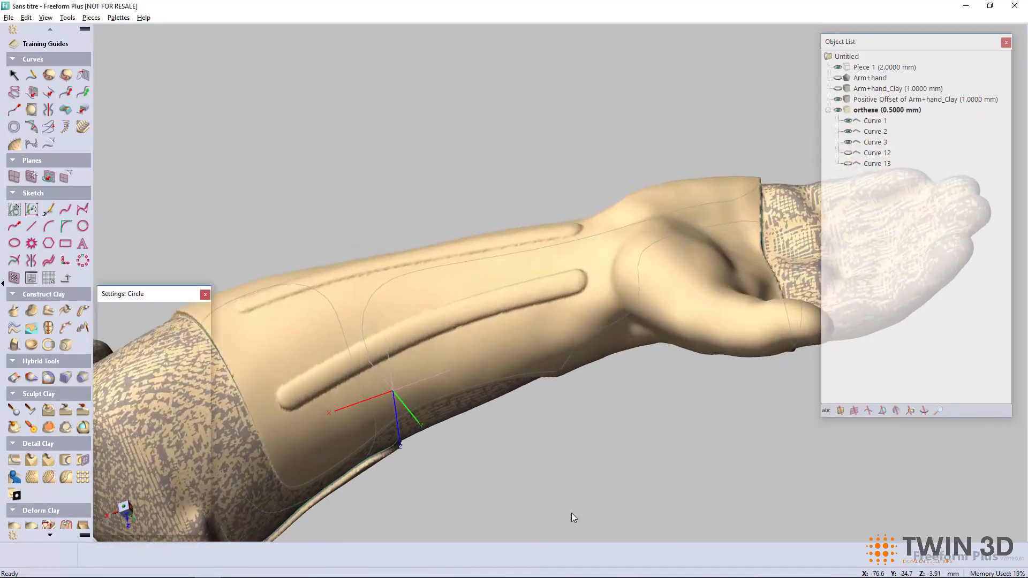
key("space")
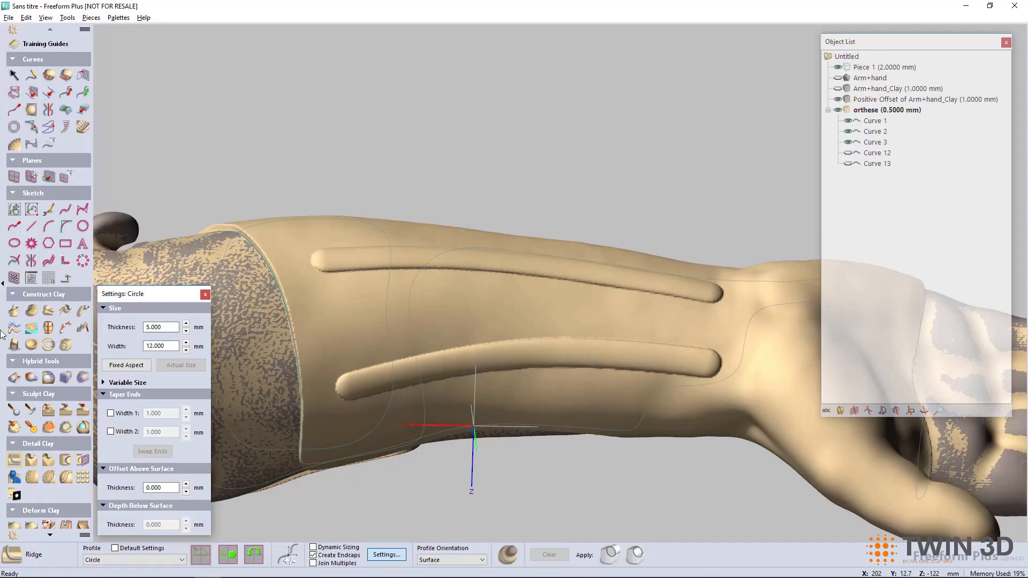
- Mask both ridges and their surroundings with a 20 mm brush, feather the mask, smooth the area at a raised smooth level and clear the mask
left_click(46, 428)
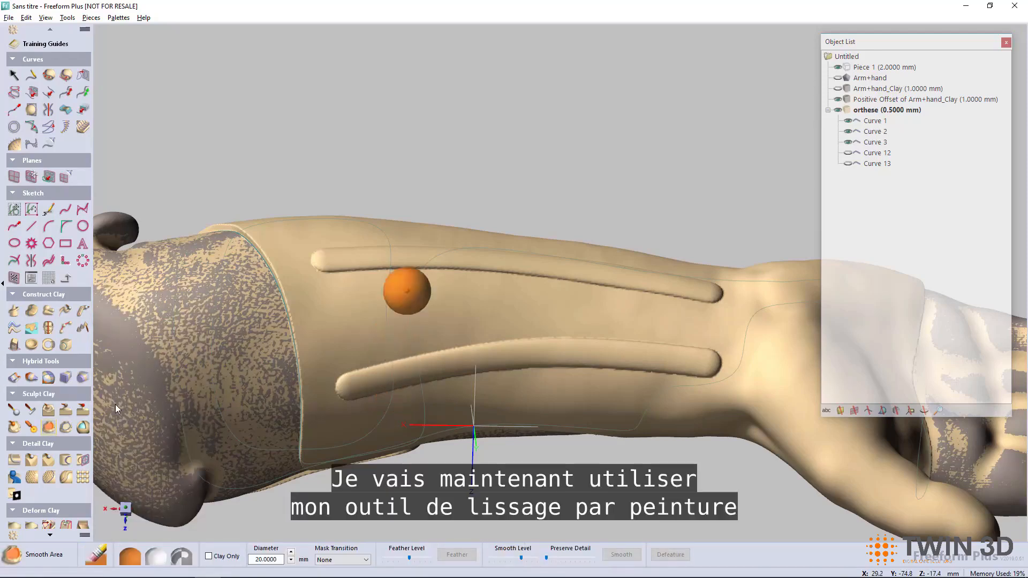
mouse_move(521, 276)
left_mouse_down()
mouse_move(321, 269)
mouse_move(301, 239)
mouse_move(619, 257)
mouse_move(714, 280)
mouse_move(680, 294)
mouse_move(517, 274)
left_mouse_up()
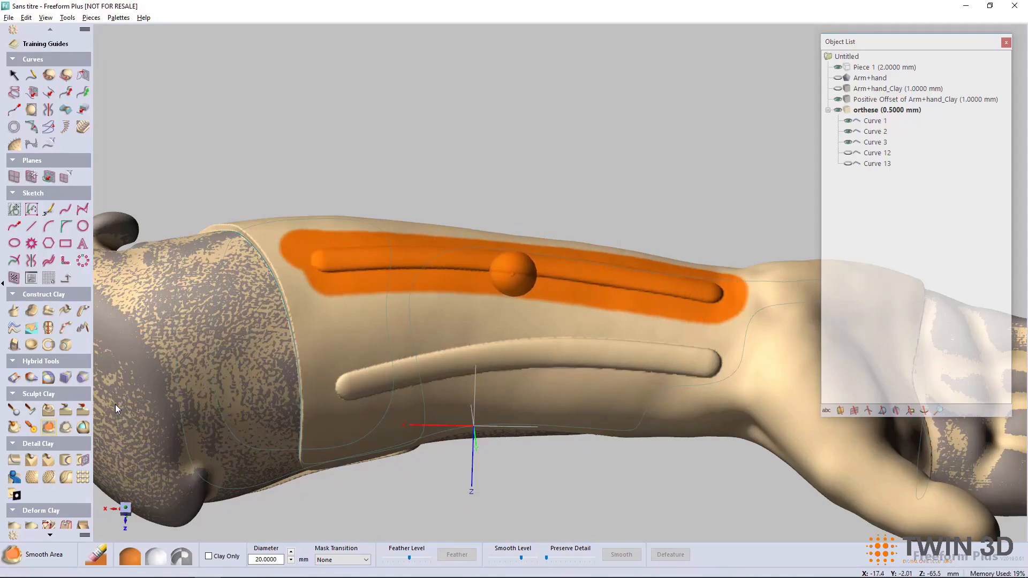
mouse_move(462, 347)
left_mouse_down()
mouse_move(614, 327)
mouse_move(570, 333)
mouse_move(728, 346)
mouse_move(674, 377)
mouse_move(537, 369)
mouse_move(349, 400)
mouse_move(337, 383)
mouse_move(501, 343)
left_mouse_up()
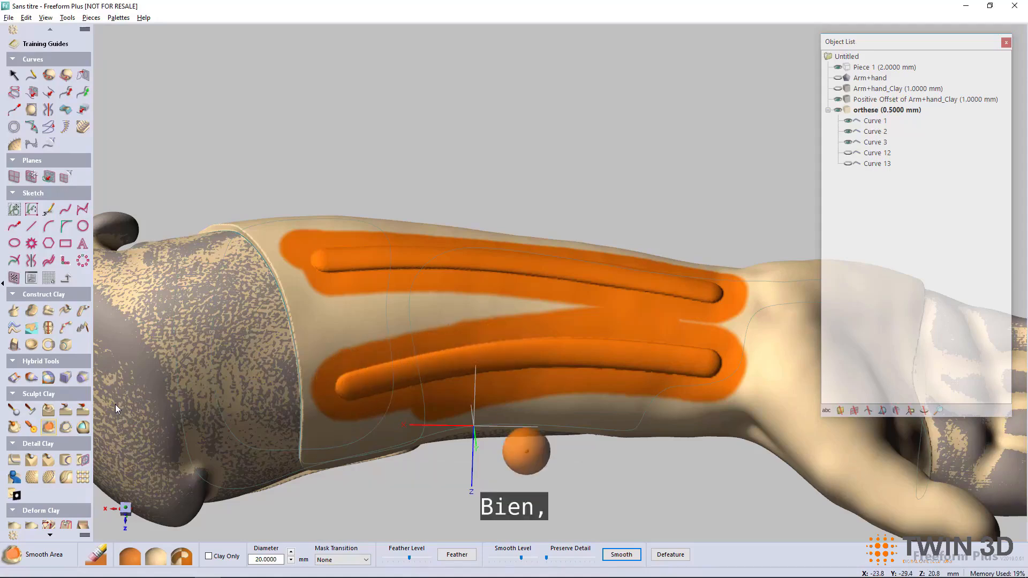
left_click(457, 556)
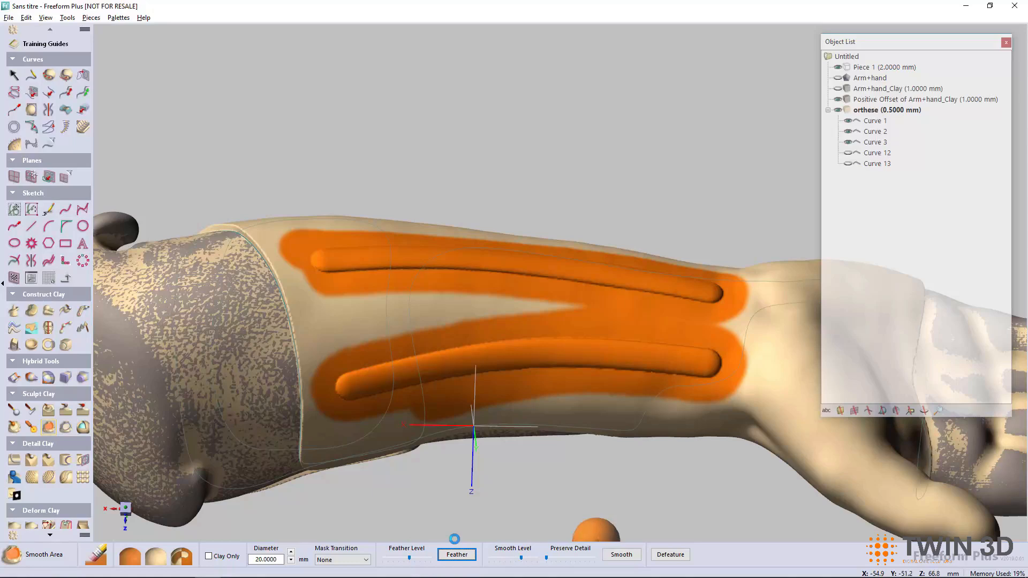
left_click(524, 559)
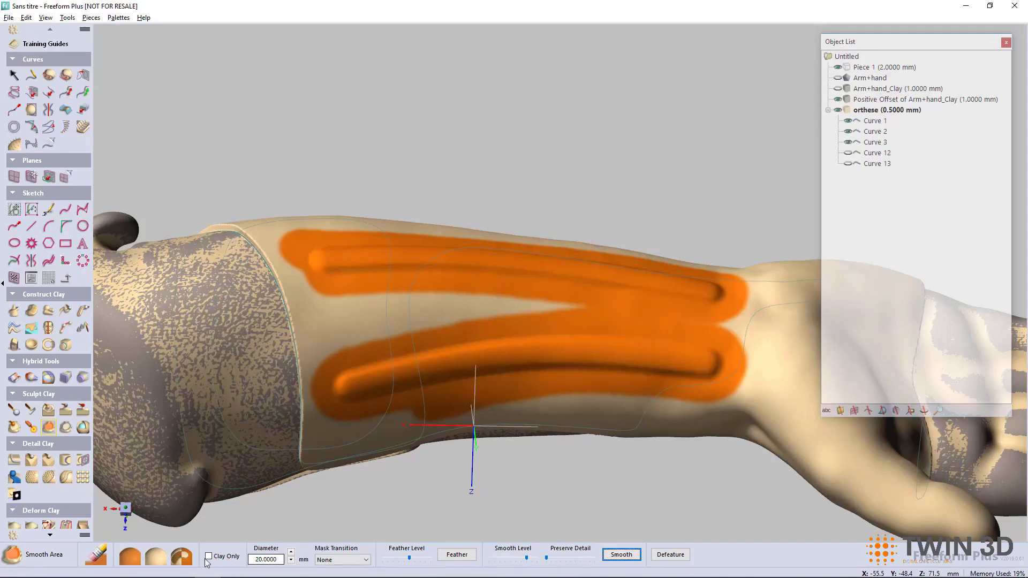
left_click(156, 559)
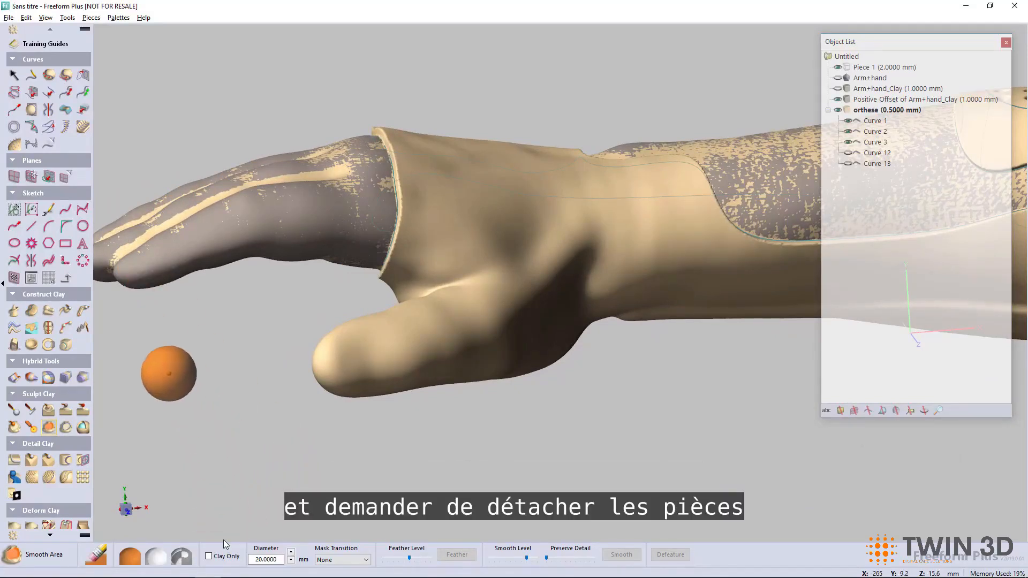
- Carve the orthosis clay off the thumb with a 60 mm tool to open a thumb hole
left_click(14, 410)
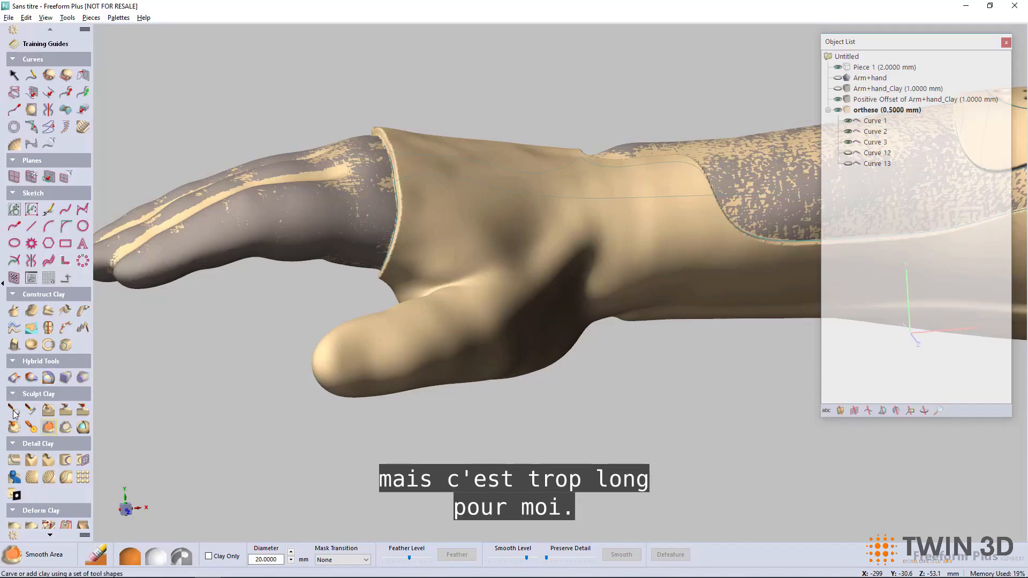
left_click_drag(321, 559, 290, 559)
type("60")
key("Return")
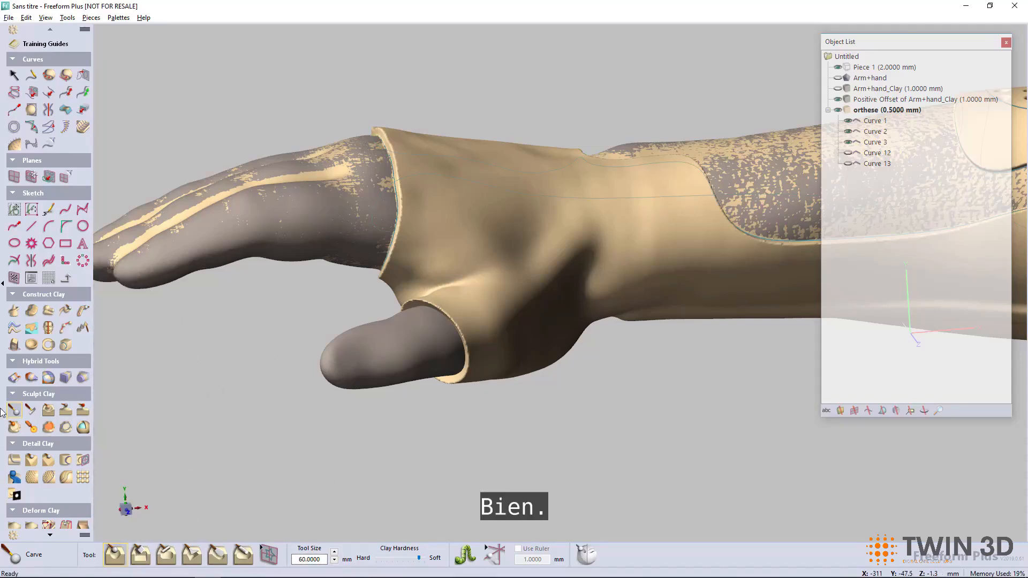
- Smooth the clay edge around the thumb hole, setting the tool size to 10 mm and reducing it to 8 mm
left_click(17, 425)
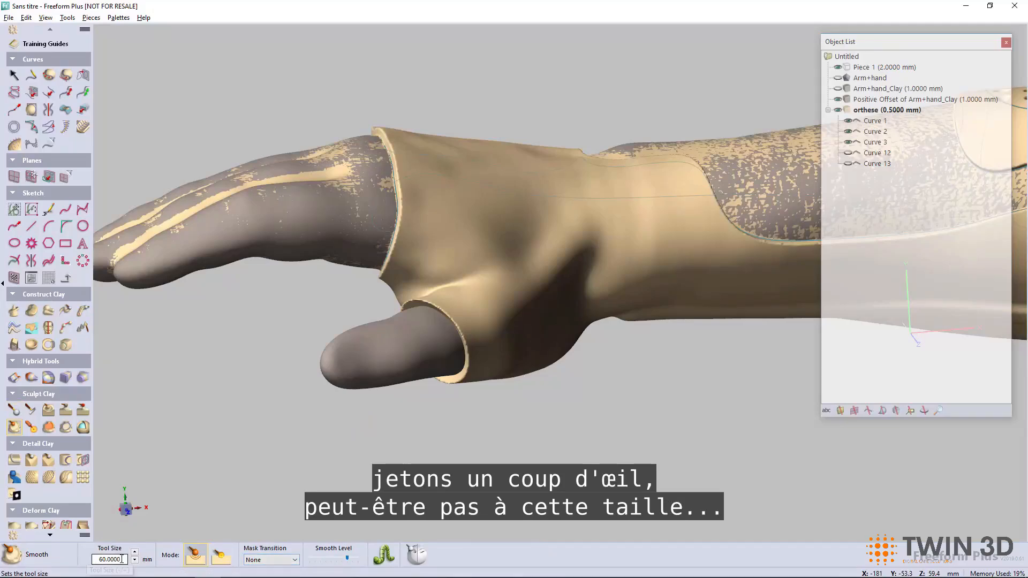
type("10")
key("Return")
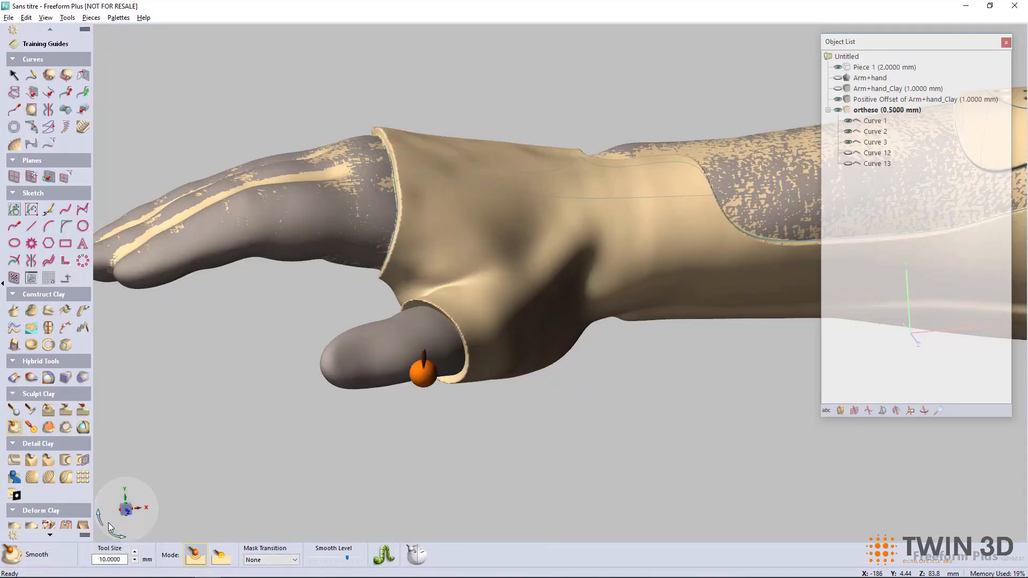
left_click(109, 528)
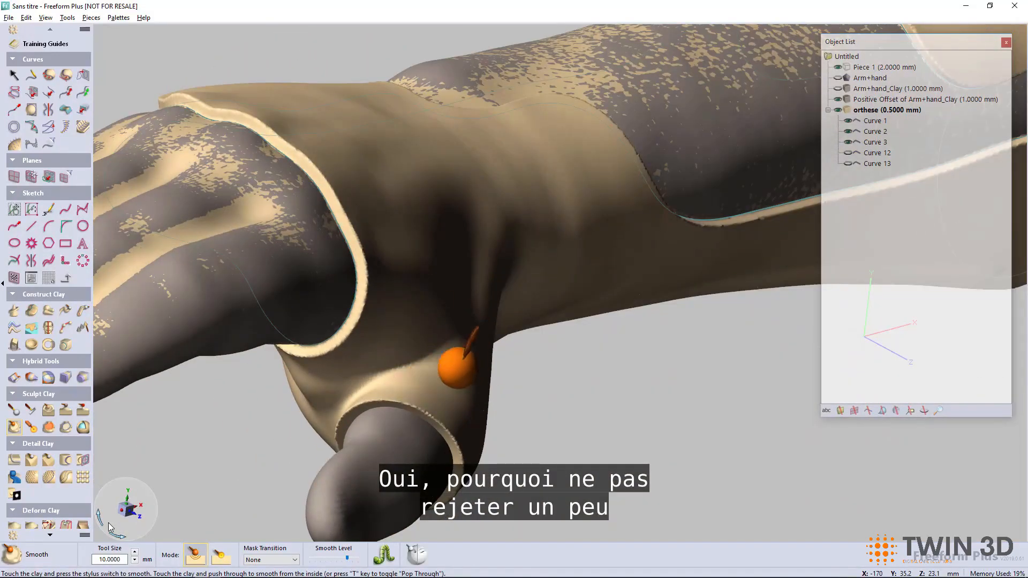
key("minus")
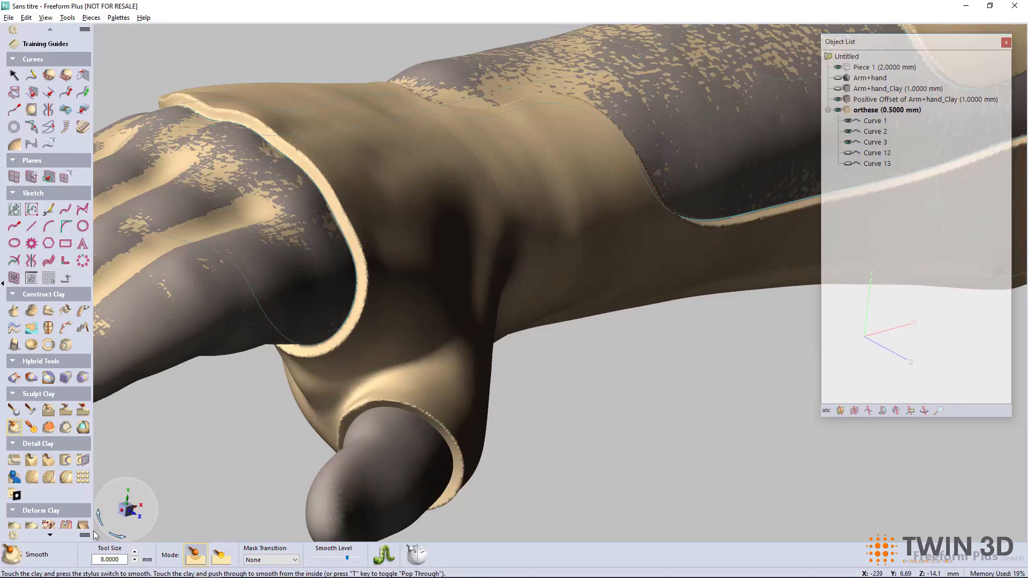
- Mask the entire orthosis clay and smooth it at a reduced smooth level
left_click(49, 427)
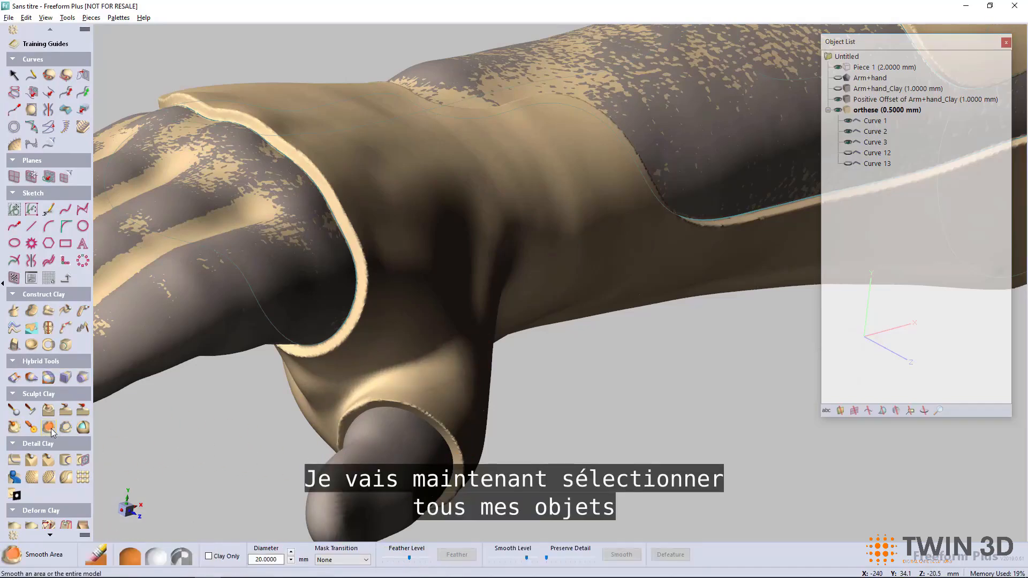
left_click(125, 560)
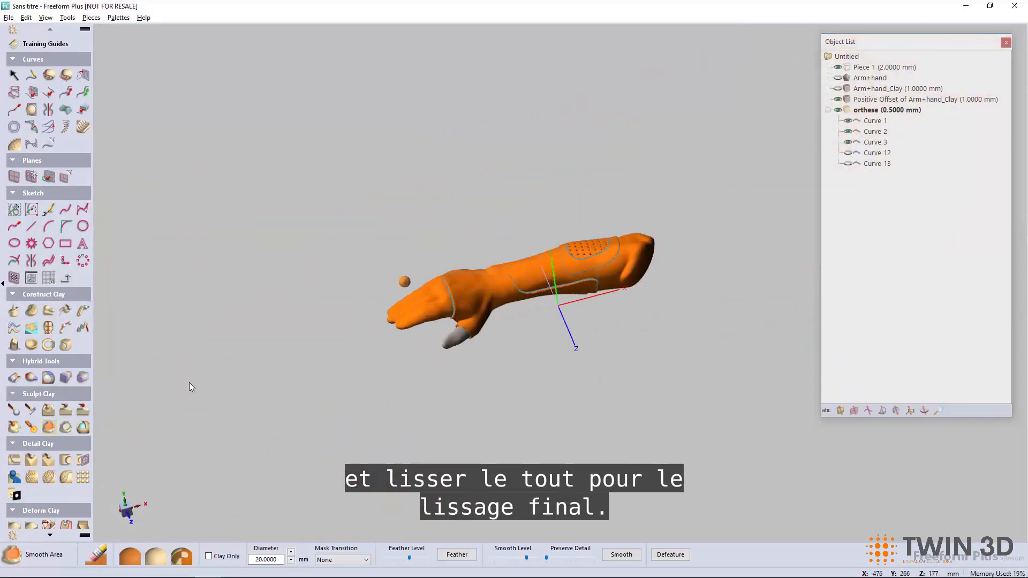
key("space")
key("space")
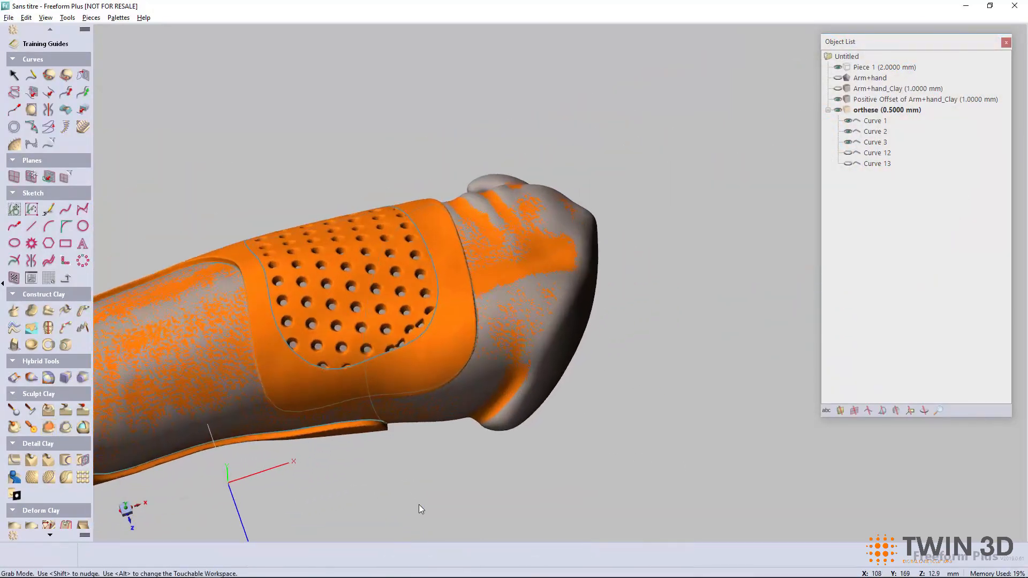
left_click_drag(519, 559, 512, 559)
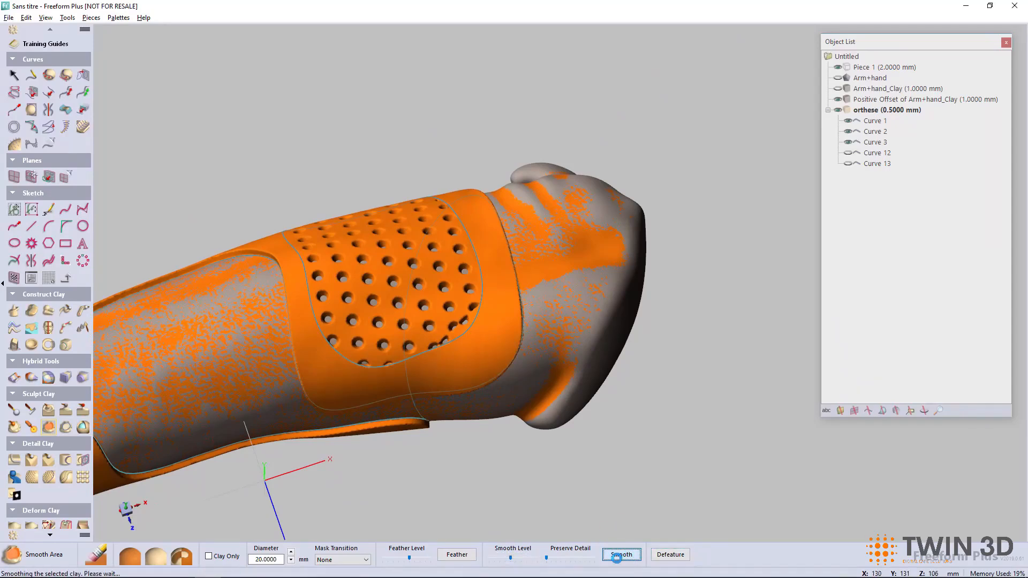
- Subtract the Positive Offset of Arm+hand_Clay piece from the orthese piece with Remove From
right_click(849, 103)
mouse_move(907, 176)
left_click(825, 190)
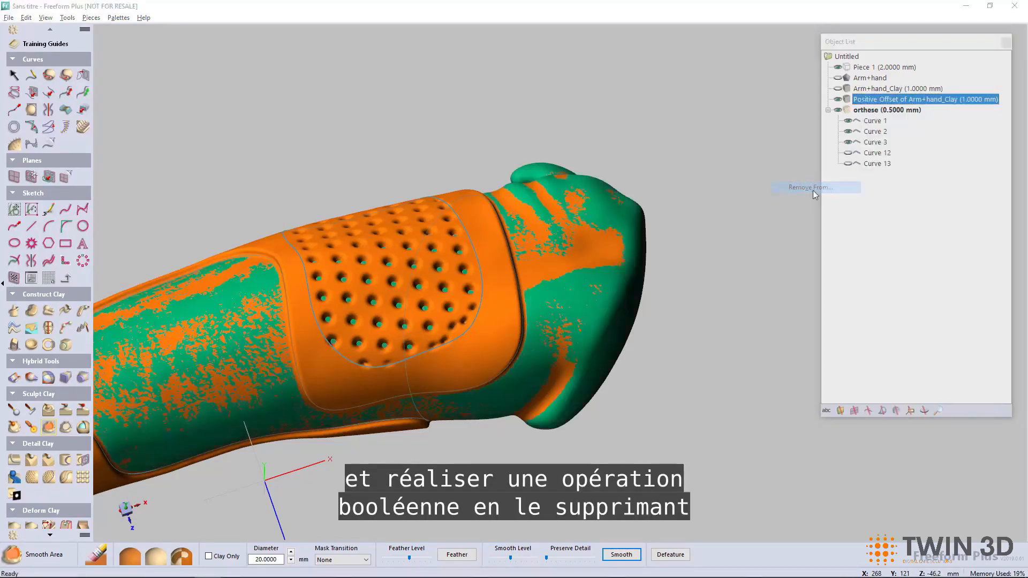
left_click(457, 245)
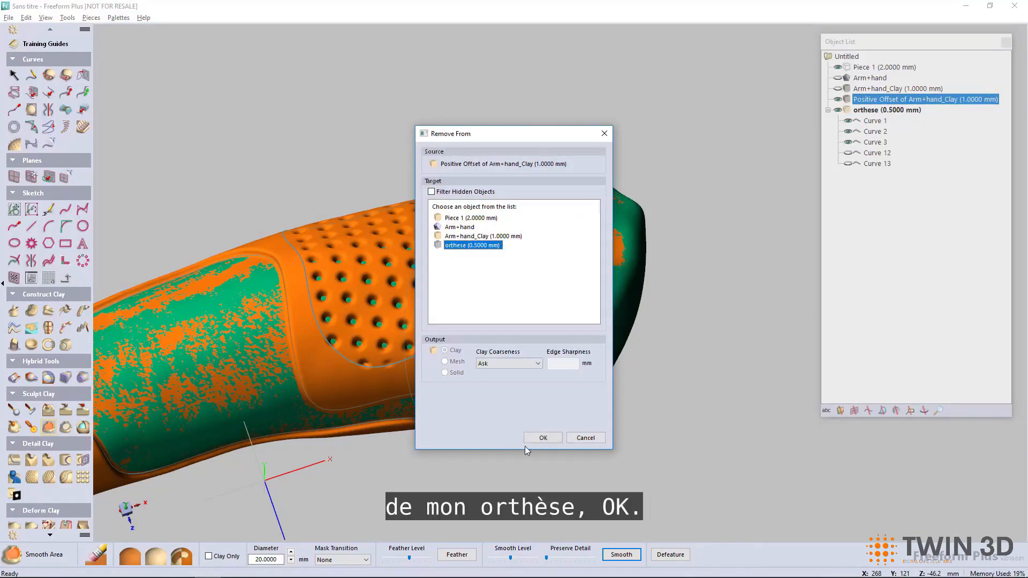
left_click(543, 438)
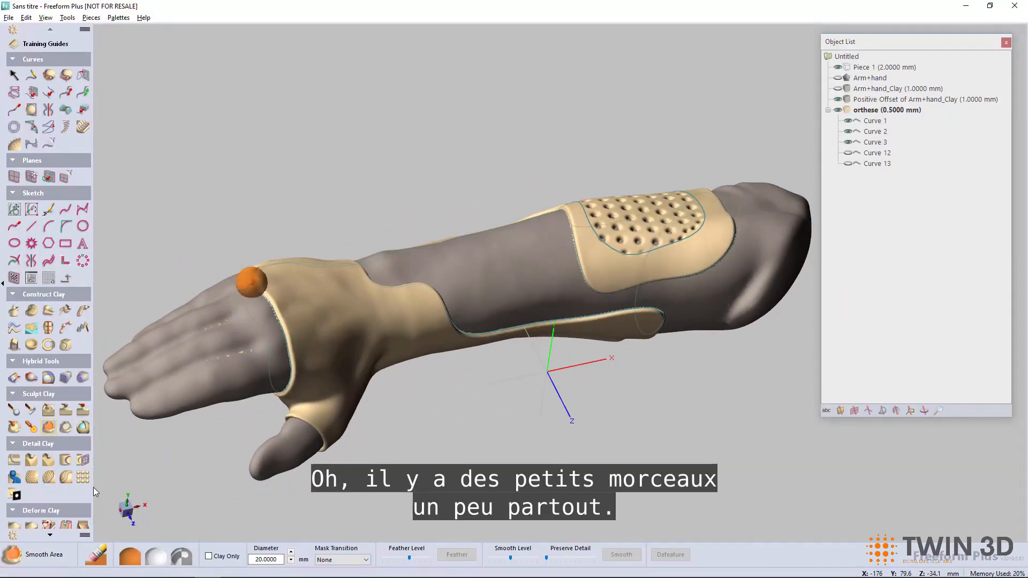
- Select the main orthosis body as contiguous clay, invert the selection and delete the stray clay fragments
left_click(51, 536)
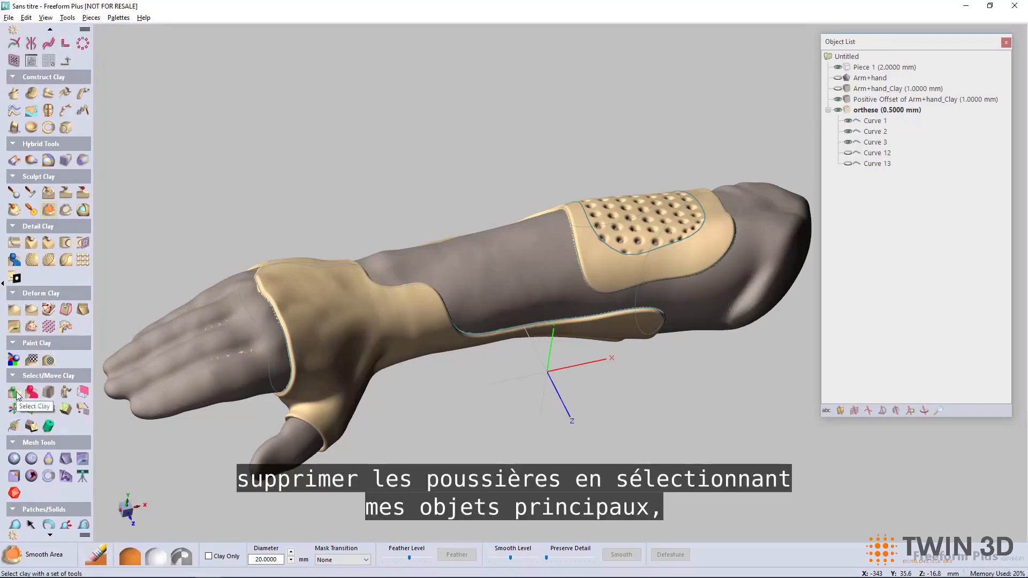
left_click(14, 394)
left_click(317, 555)
left_click(346, 289)
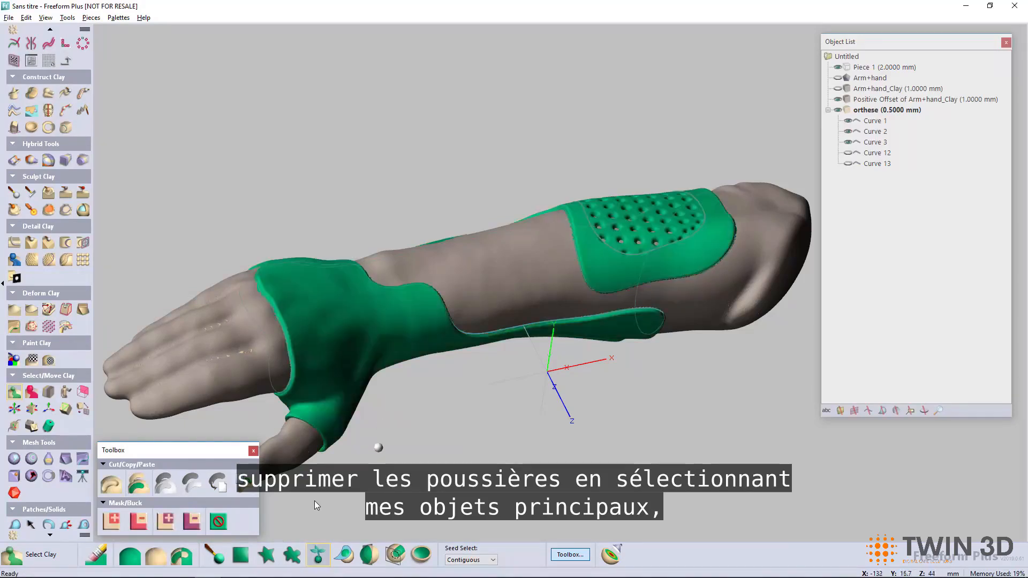
left_click(178, 558)
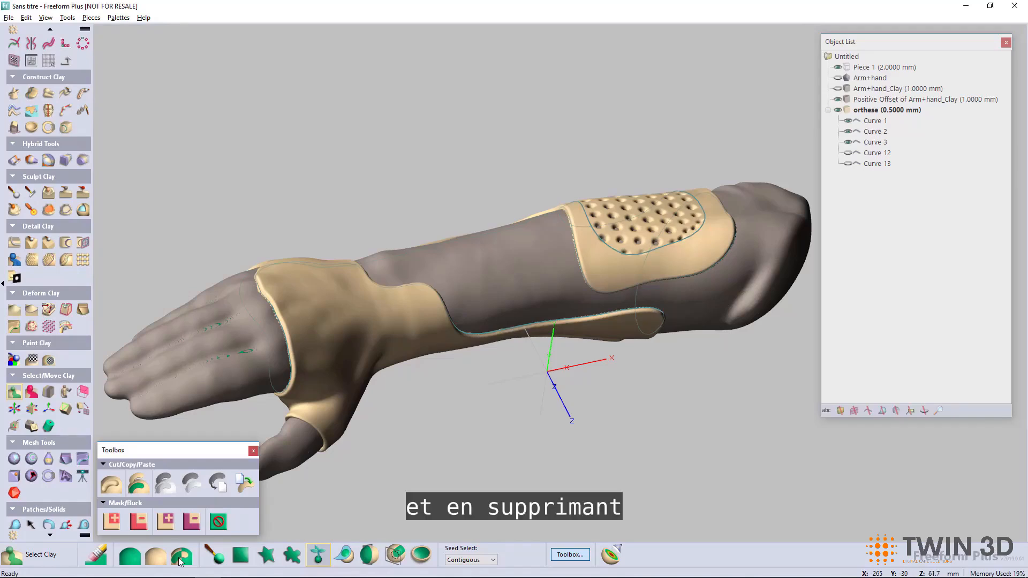
key("Delete")
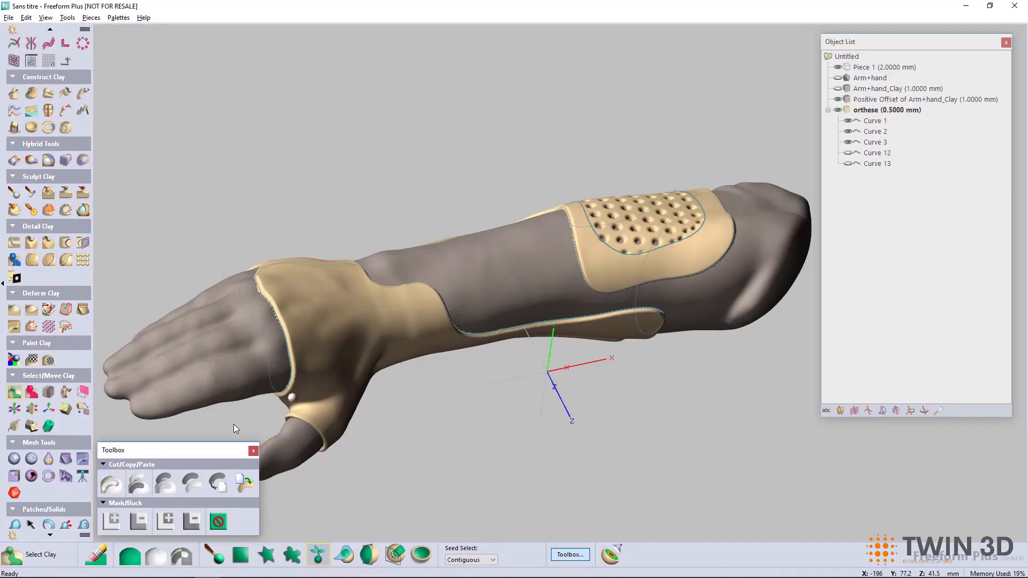
- Mask the whole orthosis, apply a last smoothing at a low smooth level and clear the mask
left_click(48, 209)
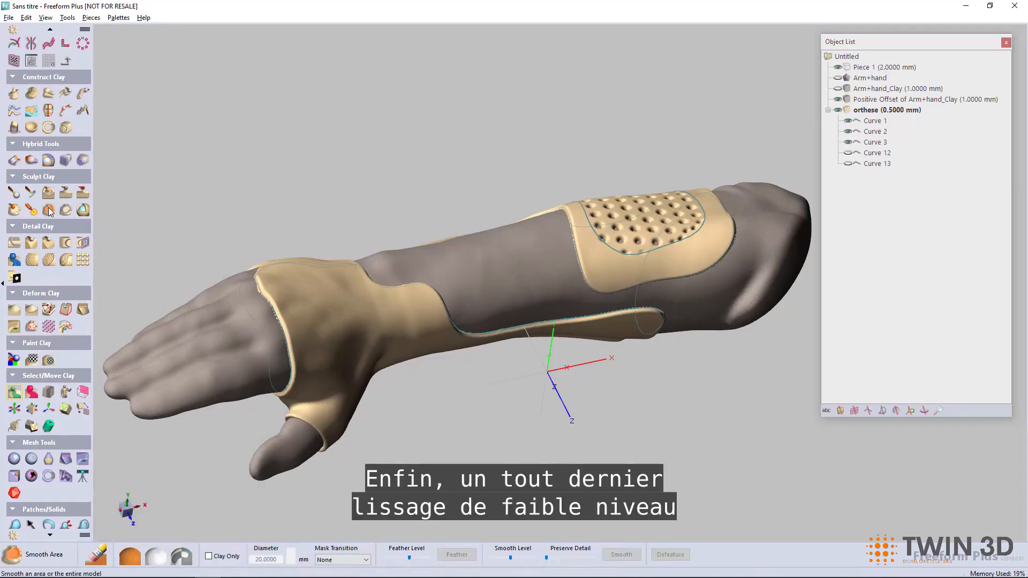
left_click(130, 558)
left_click_drag(510, 559, 504, 562)
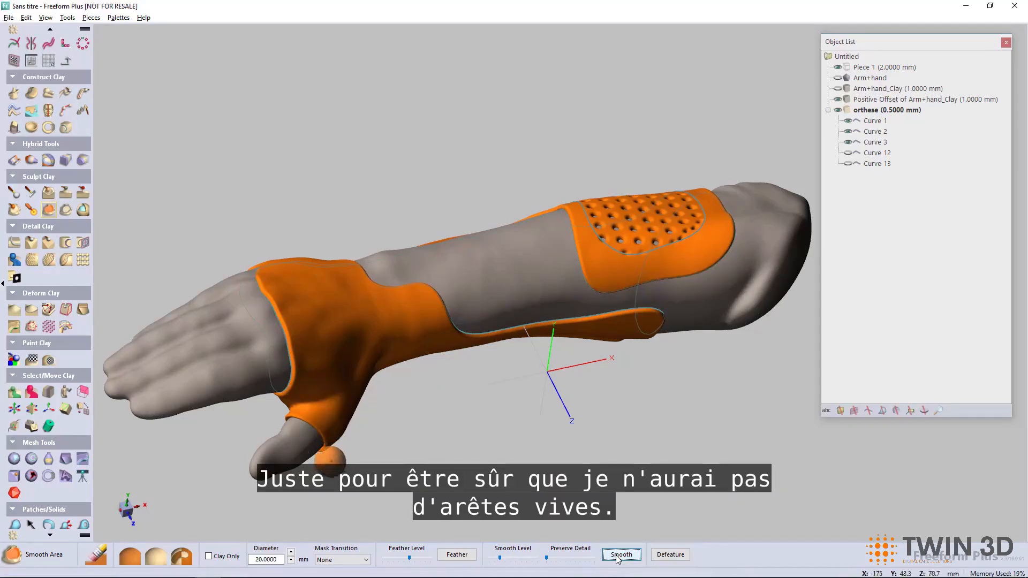
left_click(153, 561)
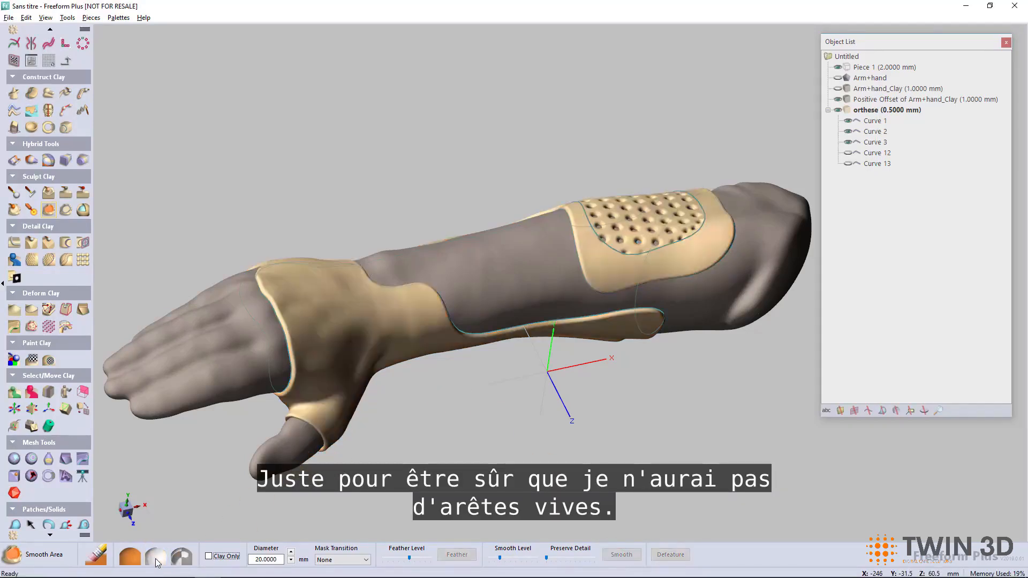
- Hide Curve 1, Curve 2 and Curve 3 of the orthese piece
left_click(847, 122)
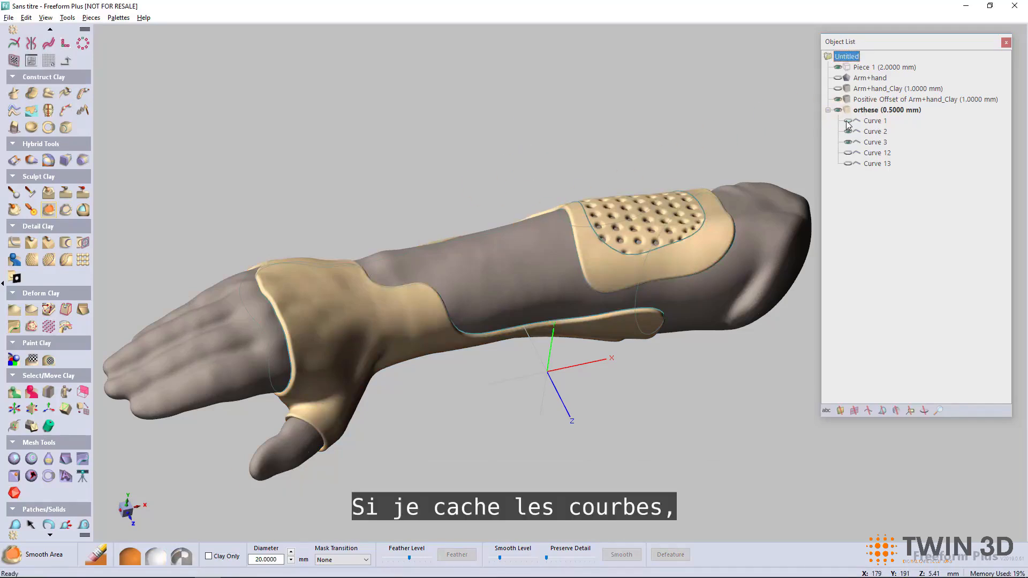
left_click(849, 142)
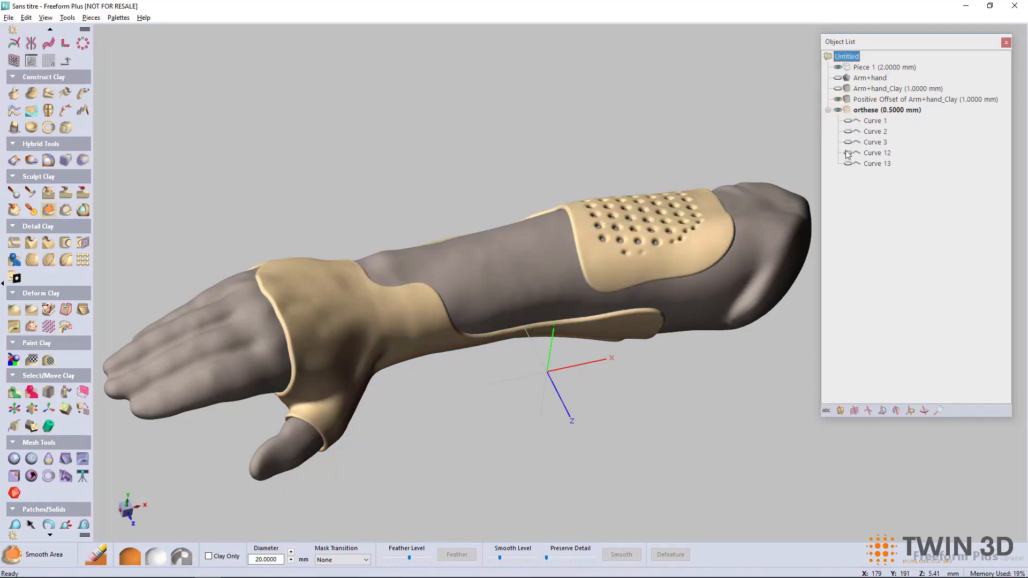
- Hide the Positive Offset of Arm+hand_Clay piece and inspect the finished orthosis from several angles
left_click(838, 100)
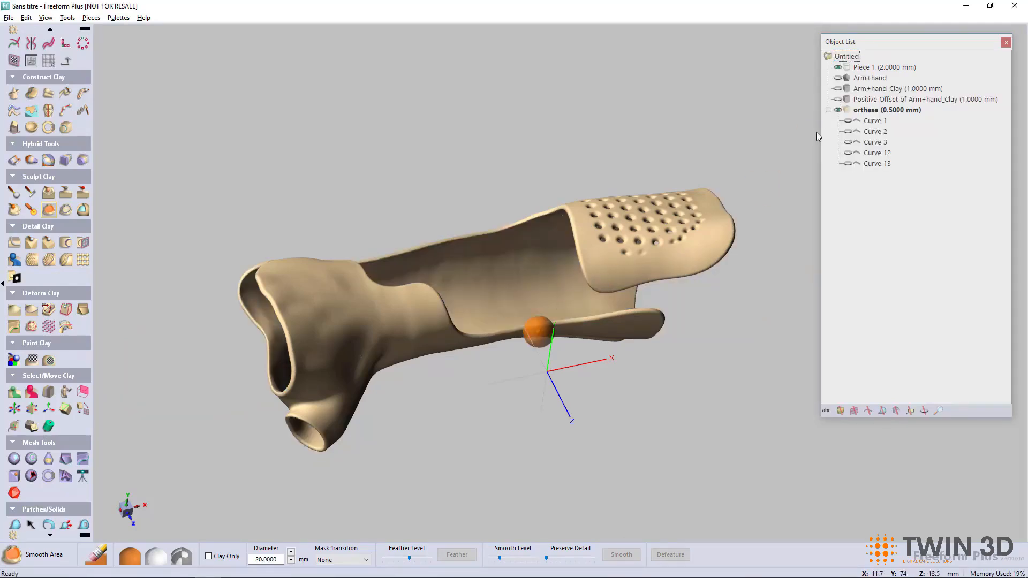
key("space")
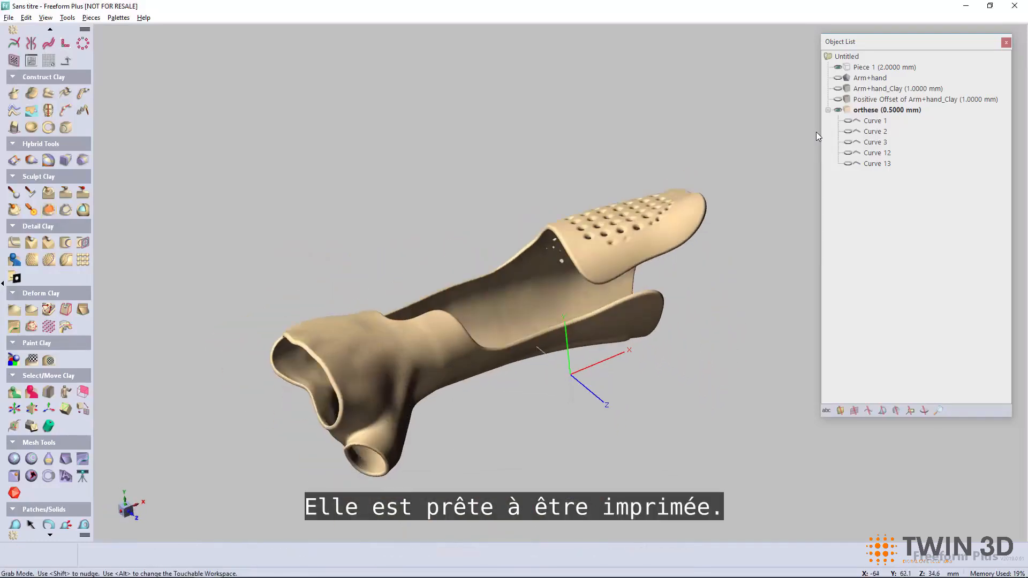
- Review the Export Model options for the active piece as a Binary STL file in mm, without exporting it
left_click(16, 18)
mouse_move(8, 18)
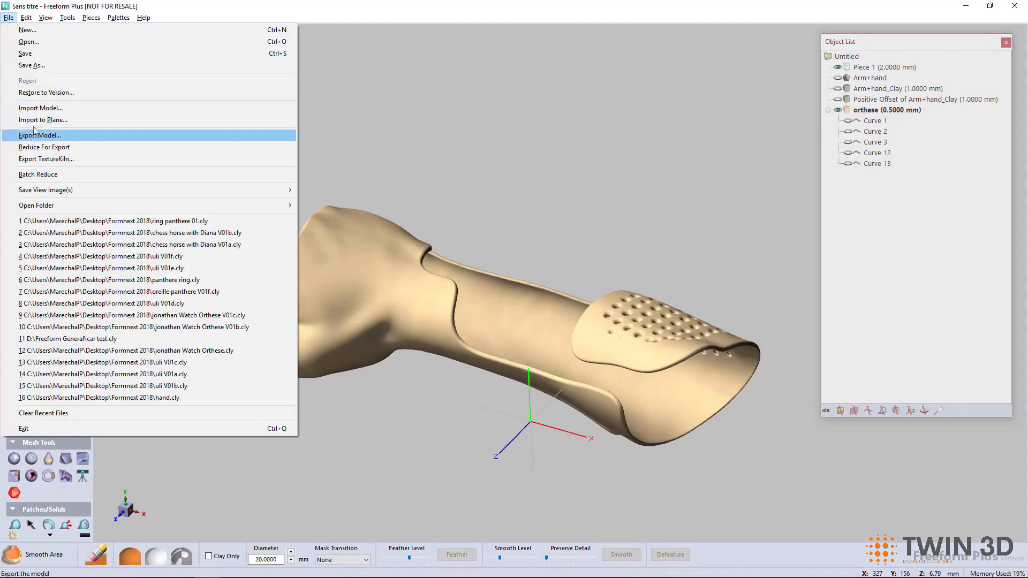
left_click(49, 135)
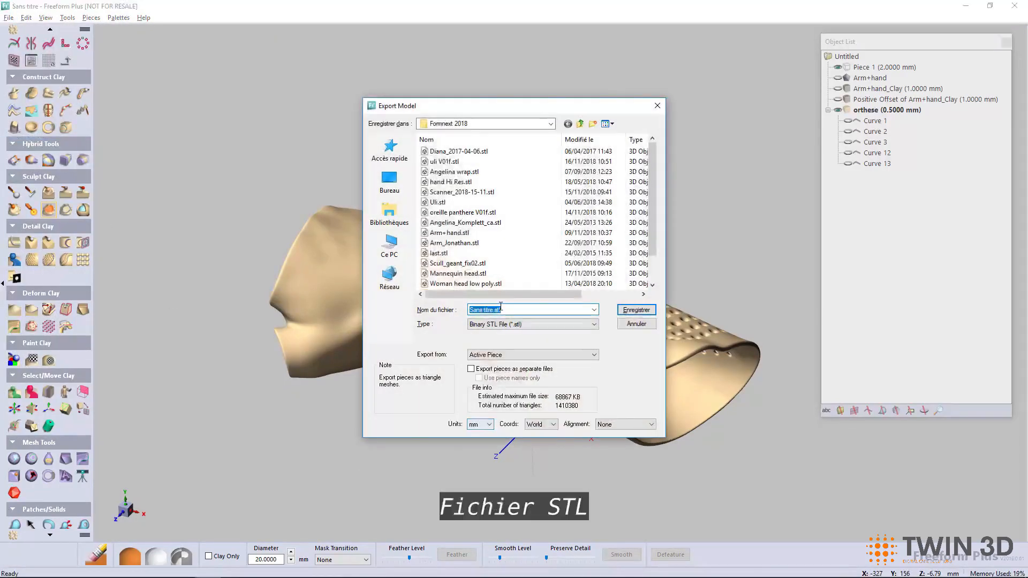
left_click(635, 324)
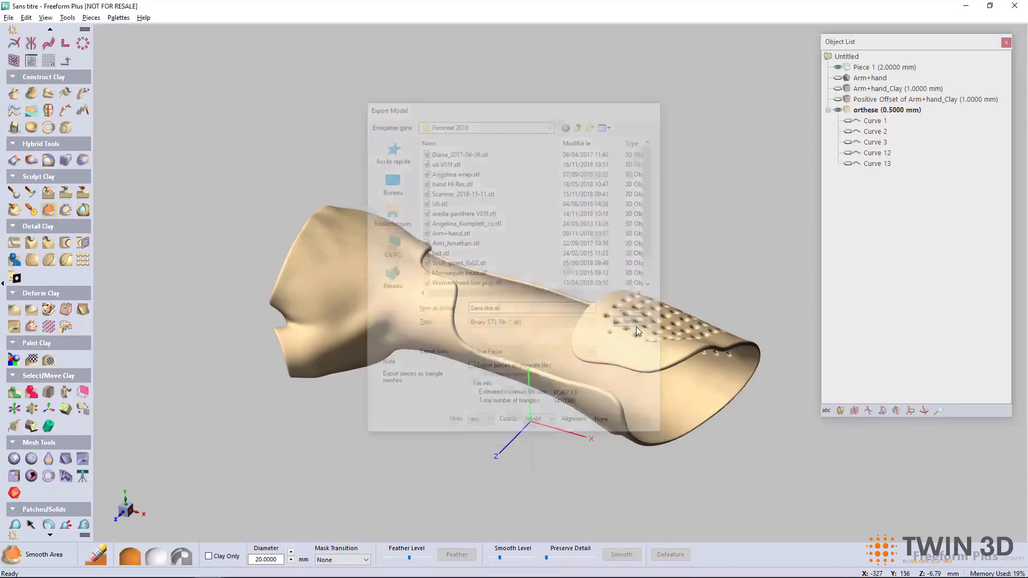
- Show the original Arm+hand scan together with the orthosis to view the fit
left_click(839, 77)
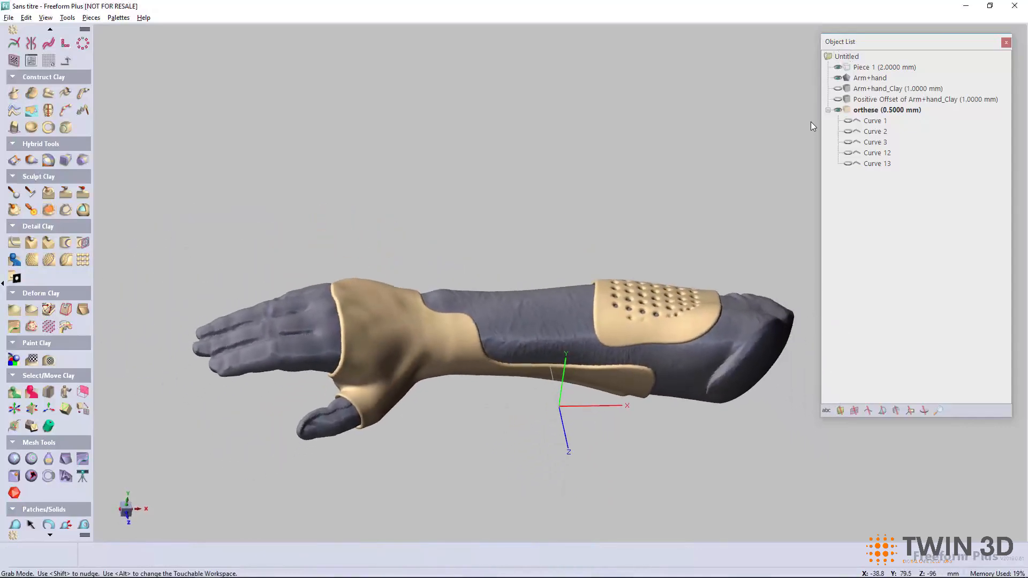